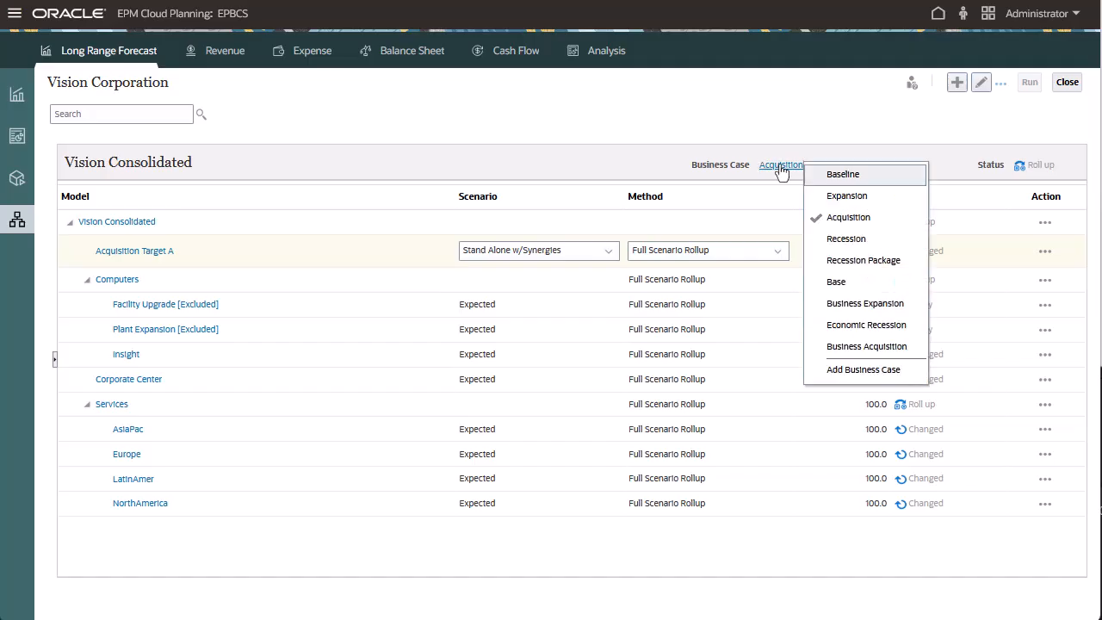
- Switch the Vision Consolidated business case to Expansion and check the scenario and exclusion options for Acquisition Target A
click(846, 195)
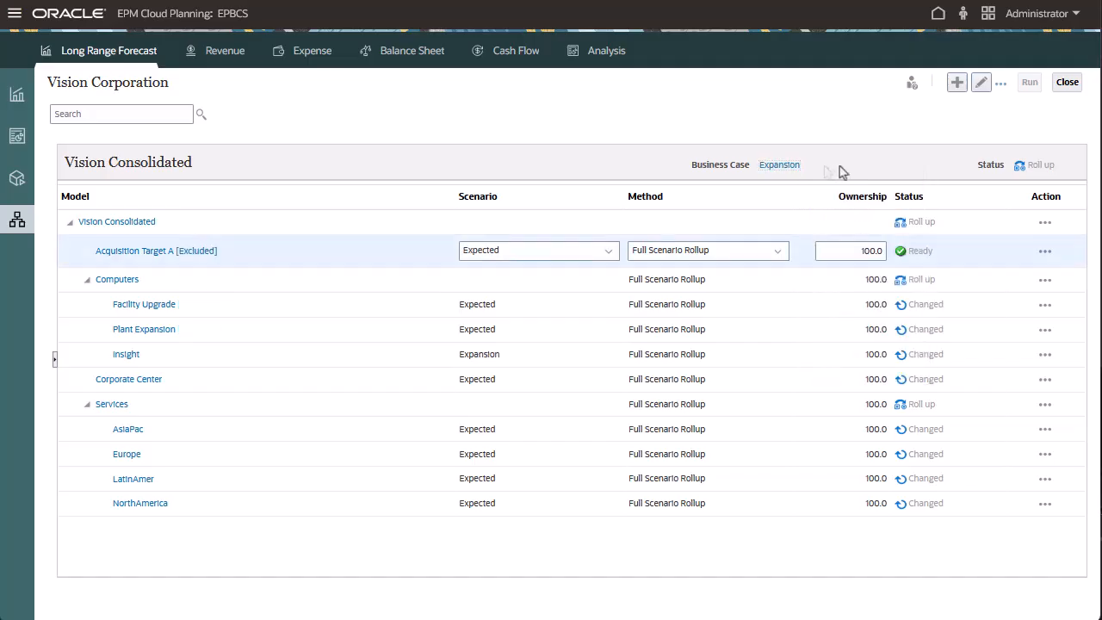
click(608, 255)
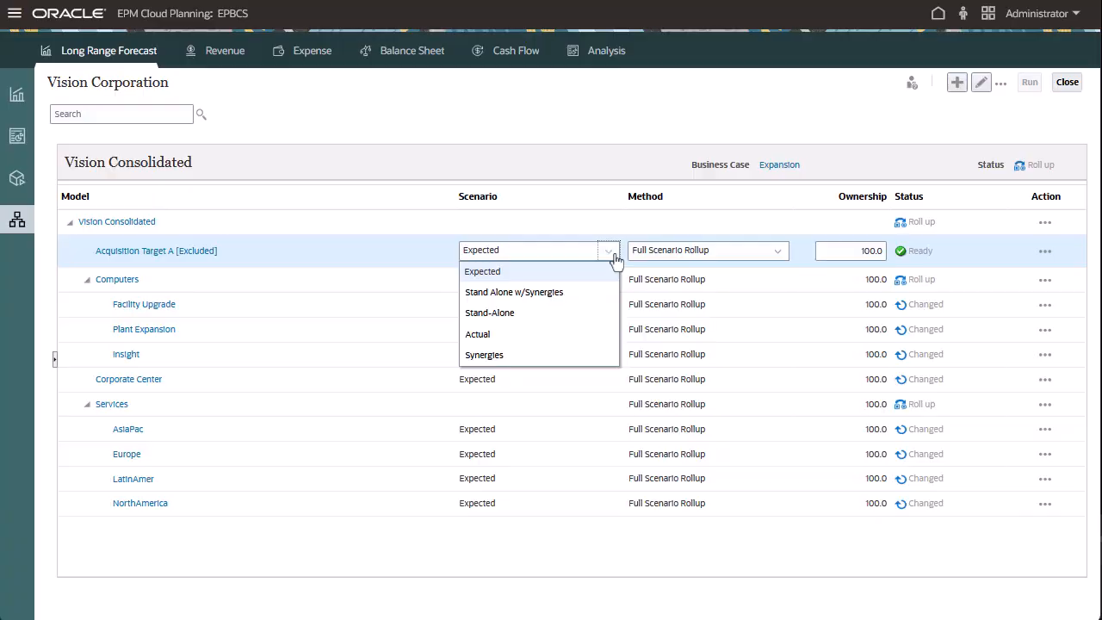
click(616, 259)
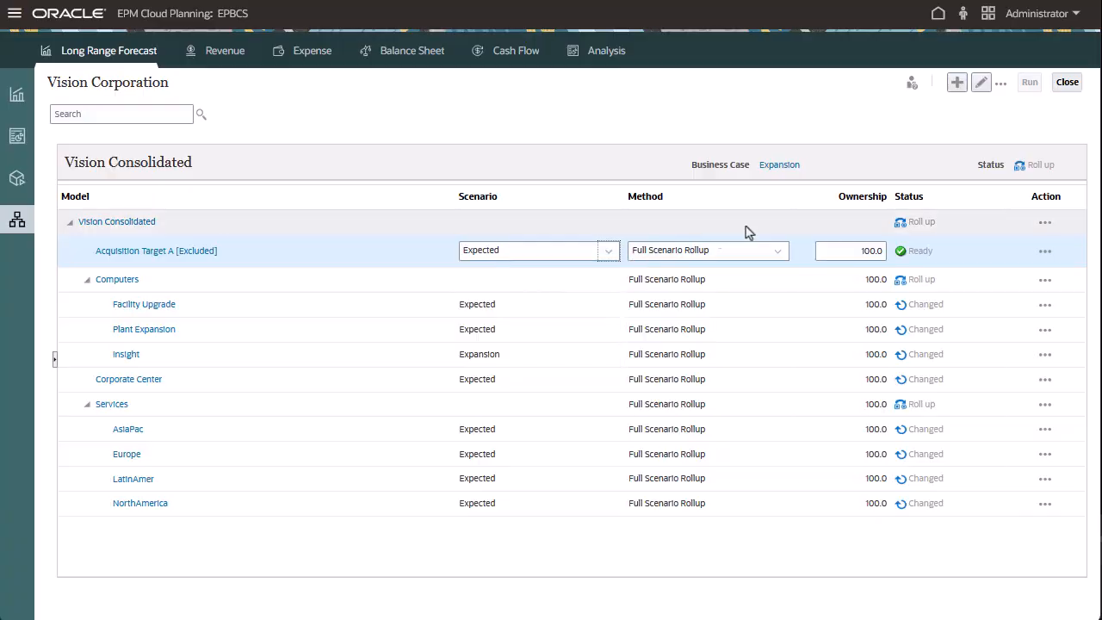
click(1001, 84)
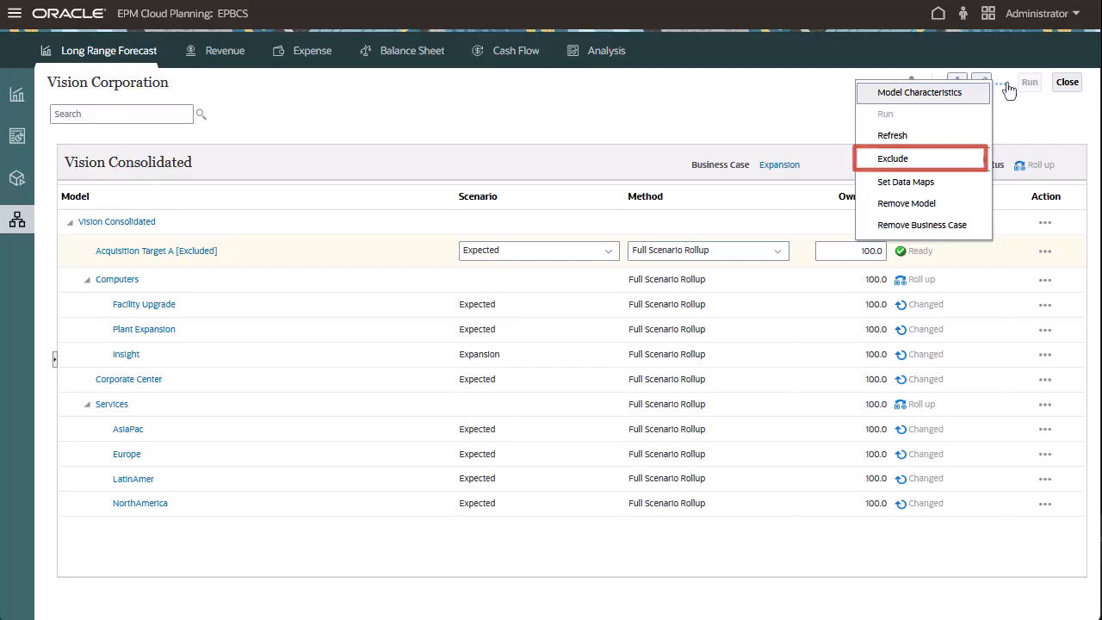
click(982, 159)
- Review the Method Used options in Acquisition Target A's child attributes and cancel without changing them
click(215, 256)
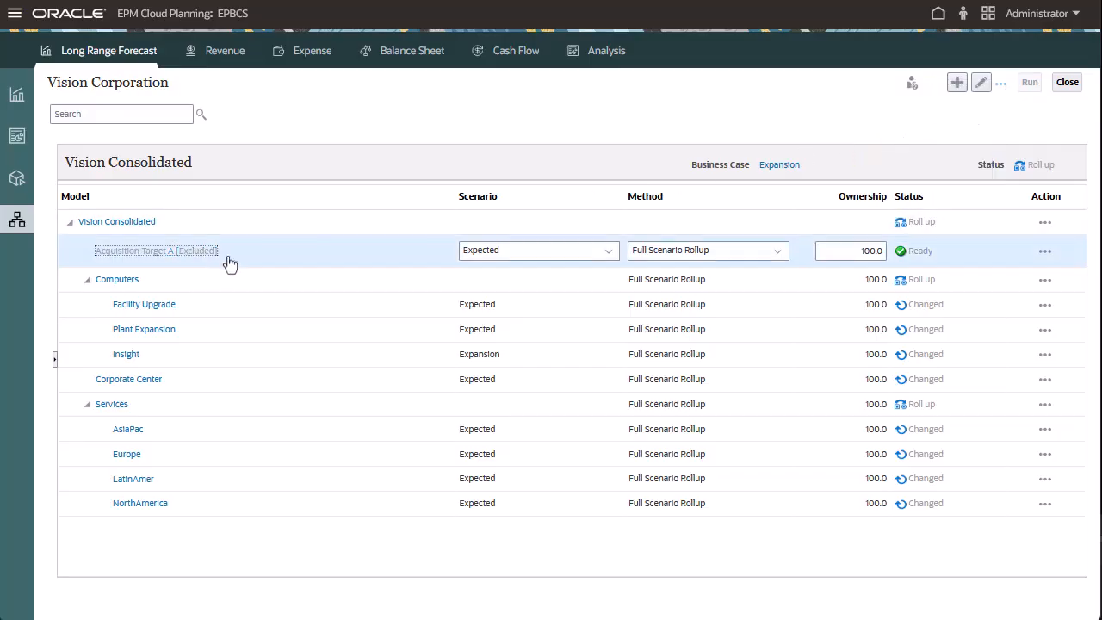
click(533, 244)
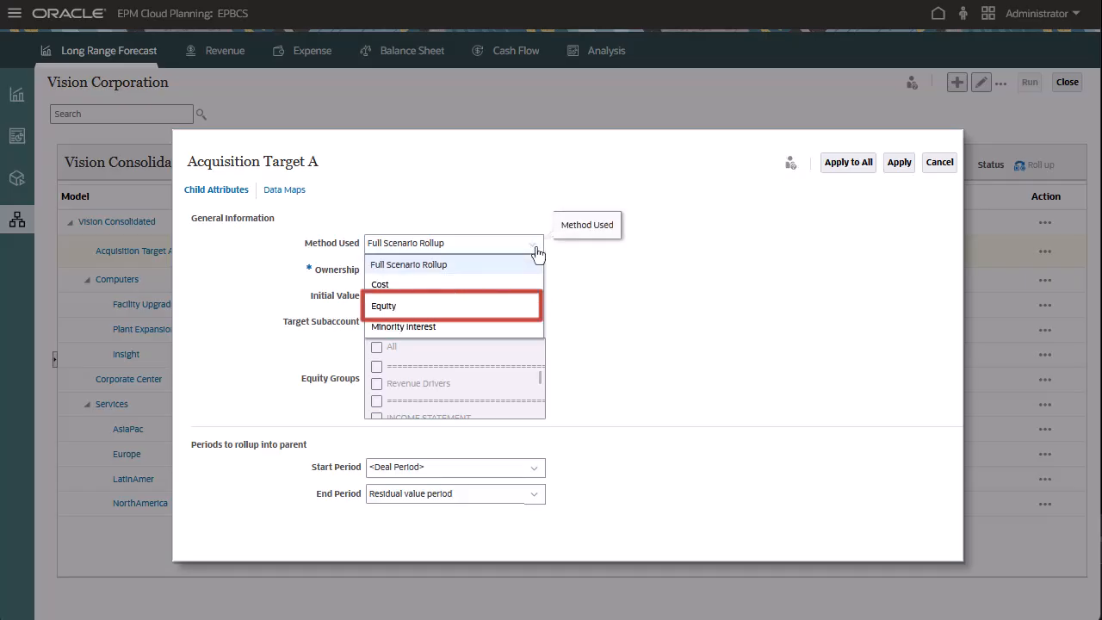
click(536, 248)
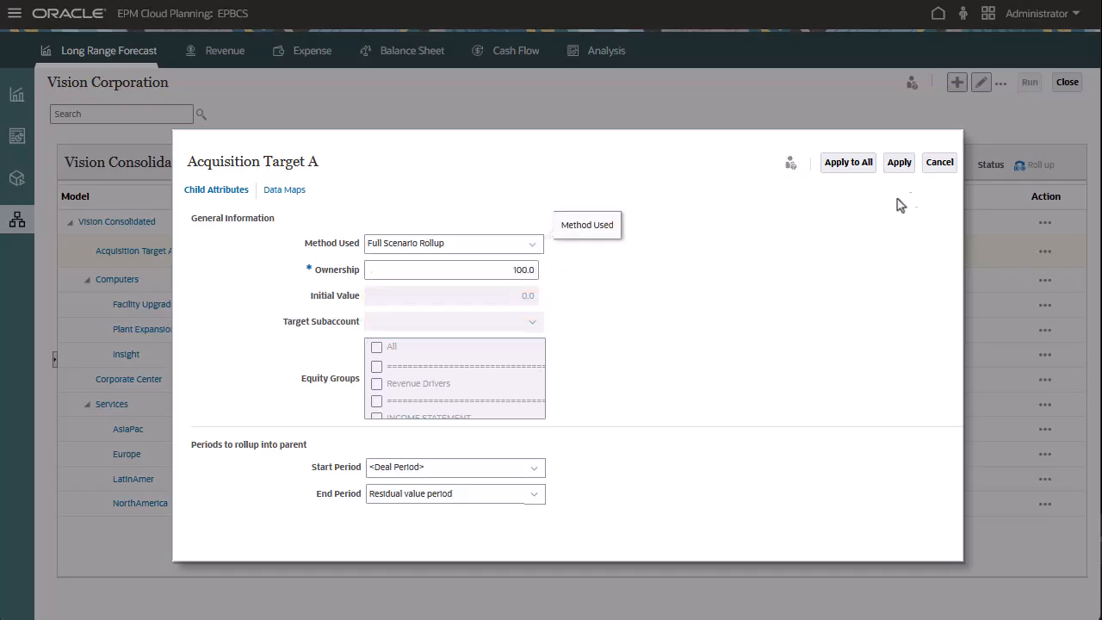
click(939, 163)
- Add the Sample model under Services in Vision Consolidated, with Premium Pricing Strategy as the contributing scenario for every business case
click(956, 83)
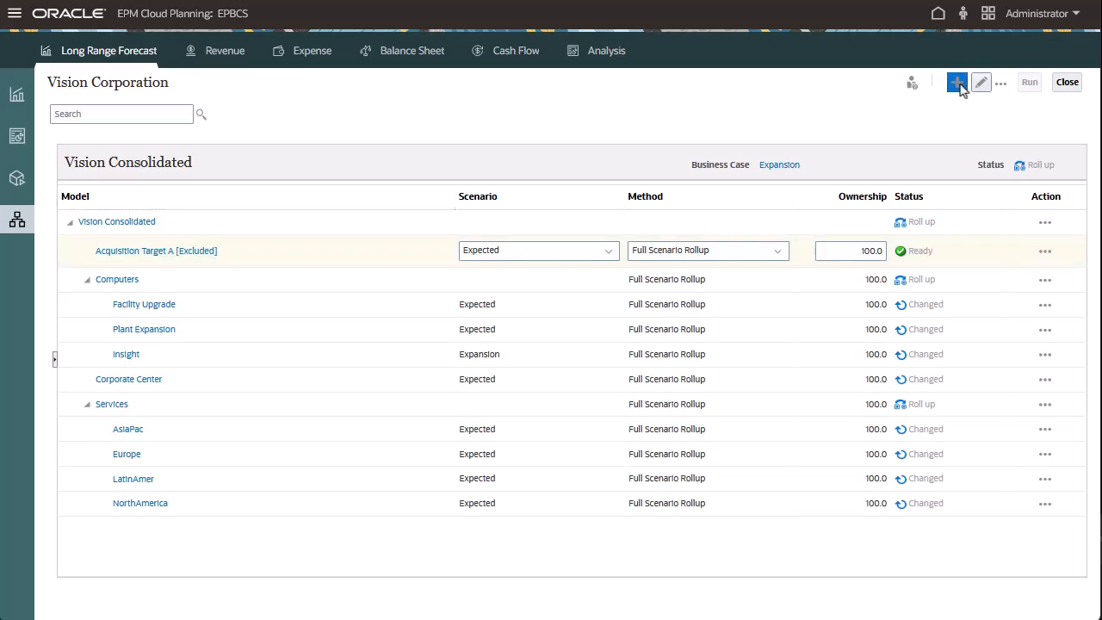
drag(178, 376, 474, 410)
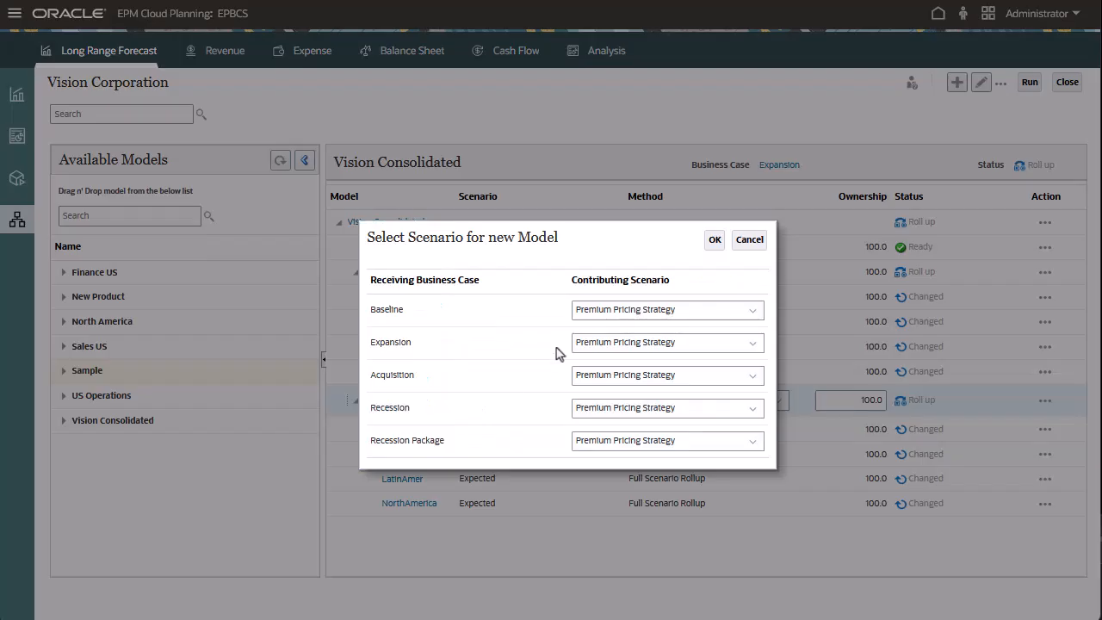
click(714, 239)
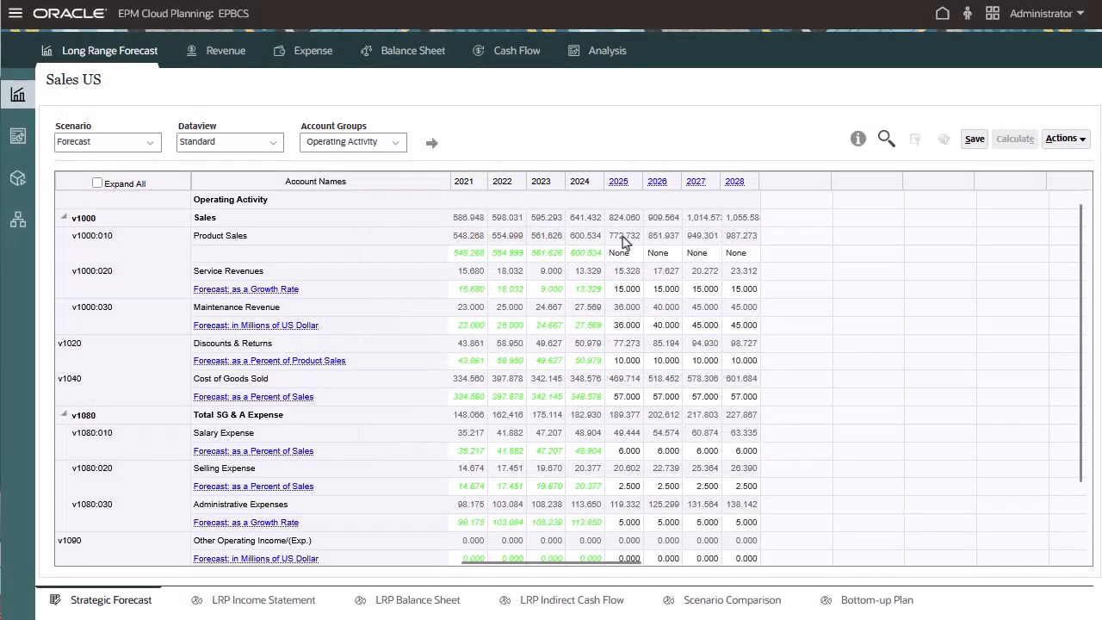
- Examine the forecast type, formula, accounts and functions in the Product Sales account forecast of Sales US, and cancel
click(625, 240)
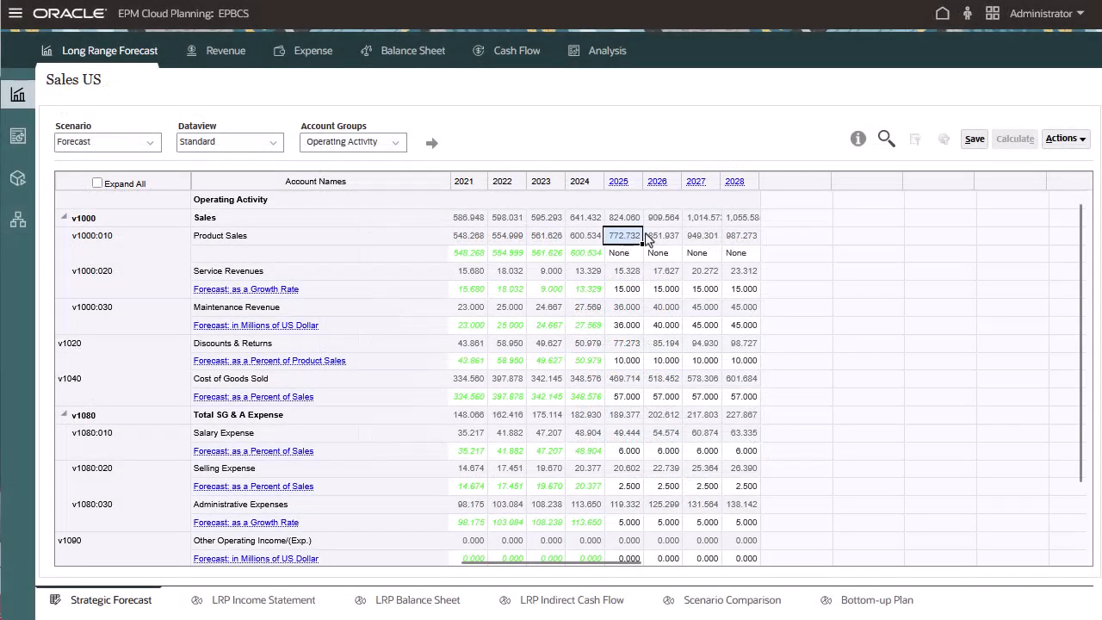
click(1065, 138)
click(1004, 164)
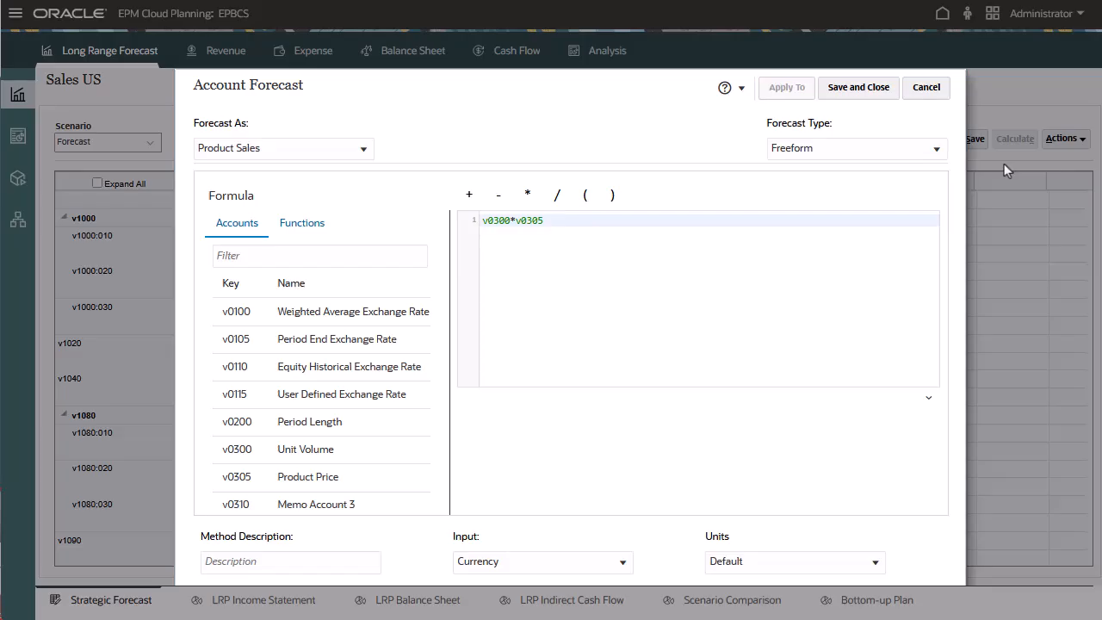
click(937, 150)
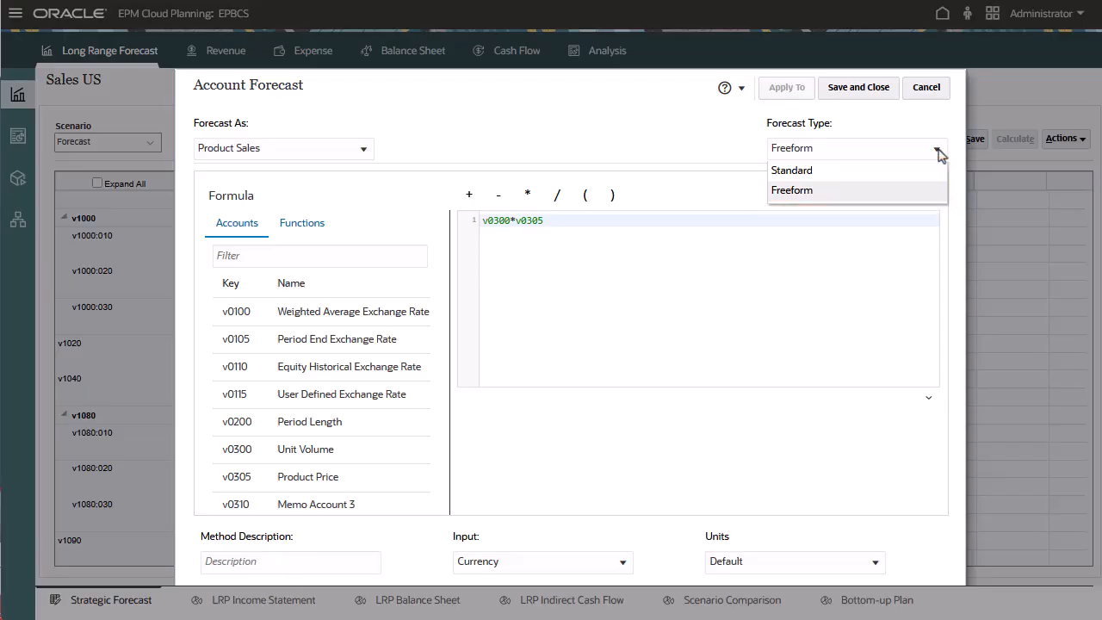
click(908, 190)
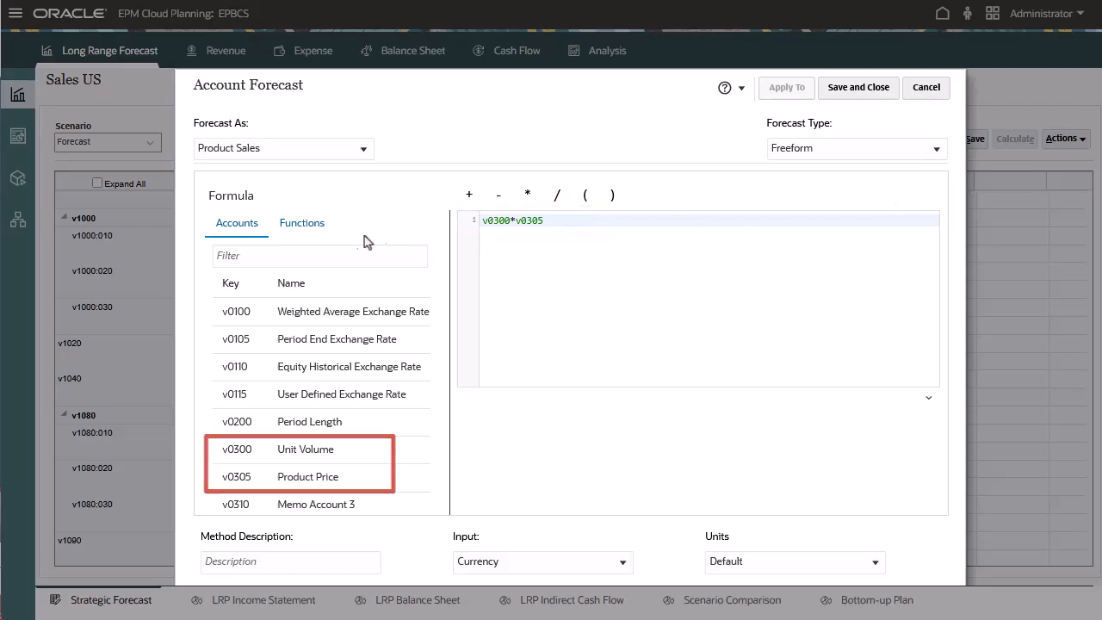
click(307, 228)
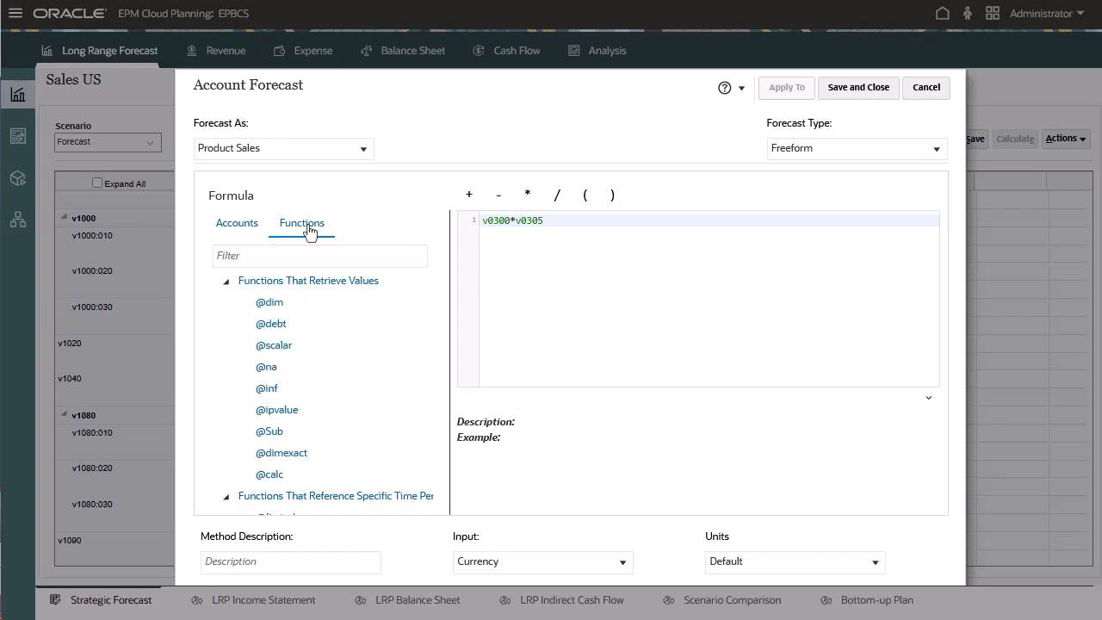
click(926, 88)
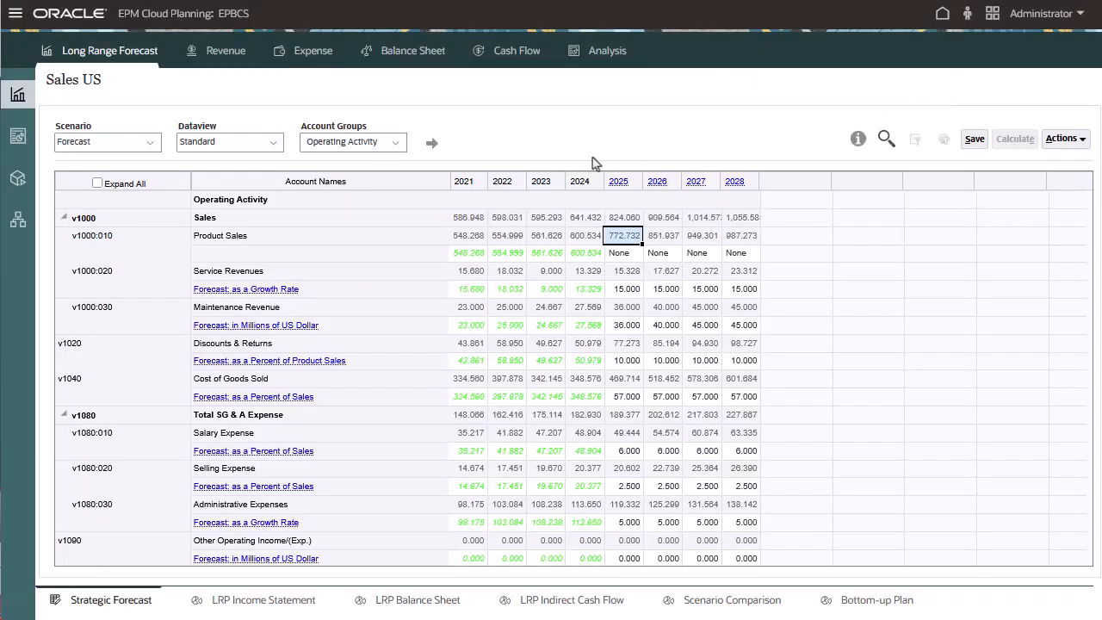
- Add a child account v1000:040 under the v1000 Sales account and name it License Revenue
right_click(158, 221)
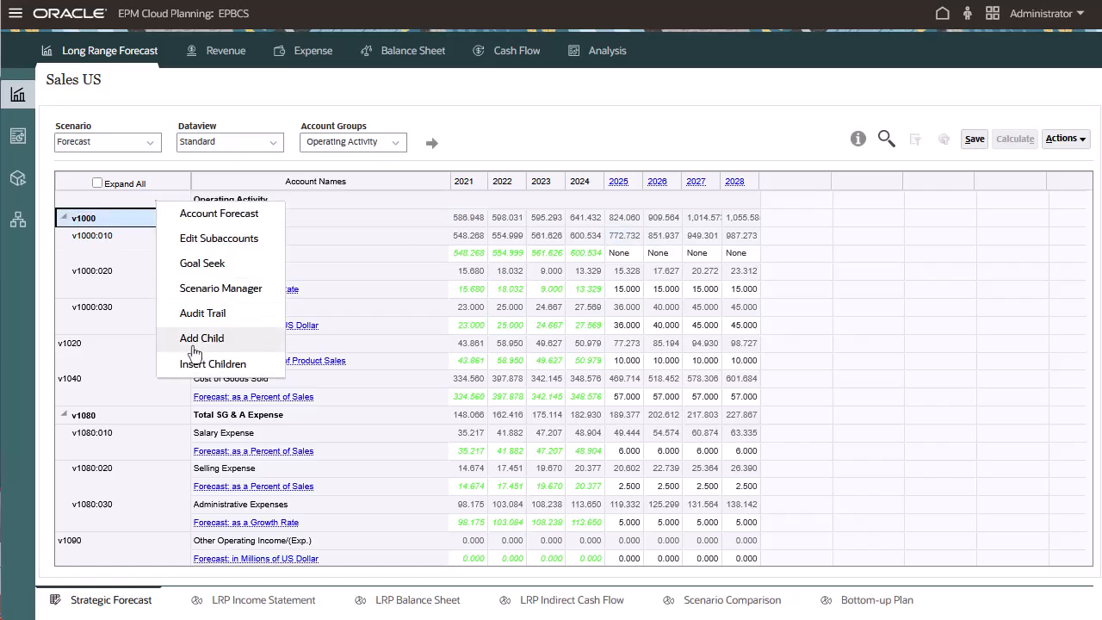
click(197, 340)
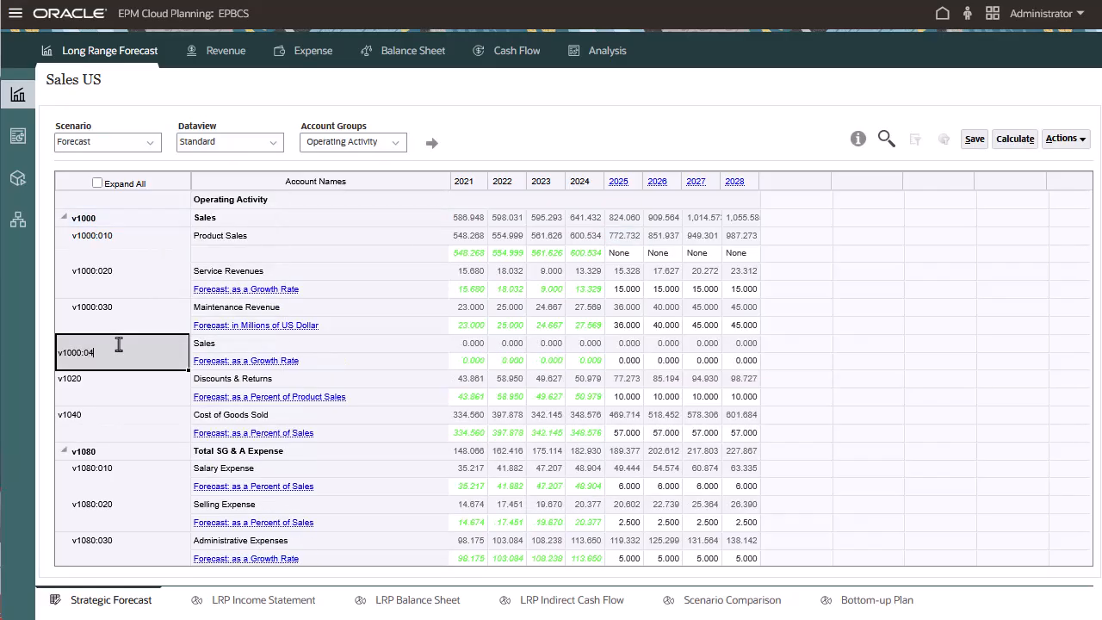
click(321, 351)
text(License Revenue)
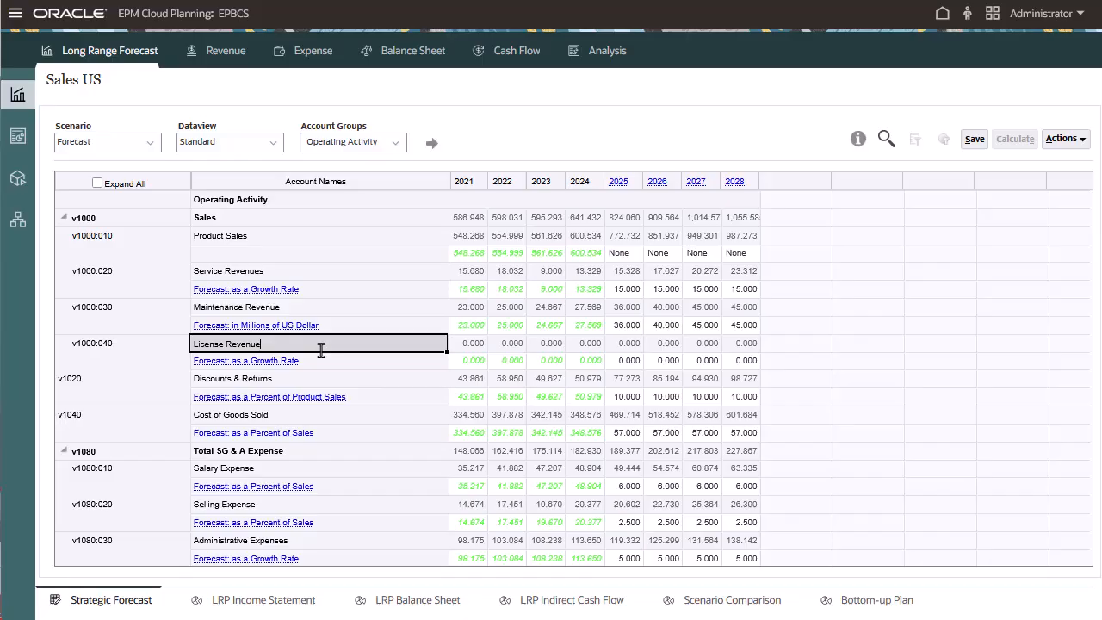
- Set the License Revenue account forecast method to % of Another Account, with Product Price as the associated account
right_click(320, 349)
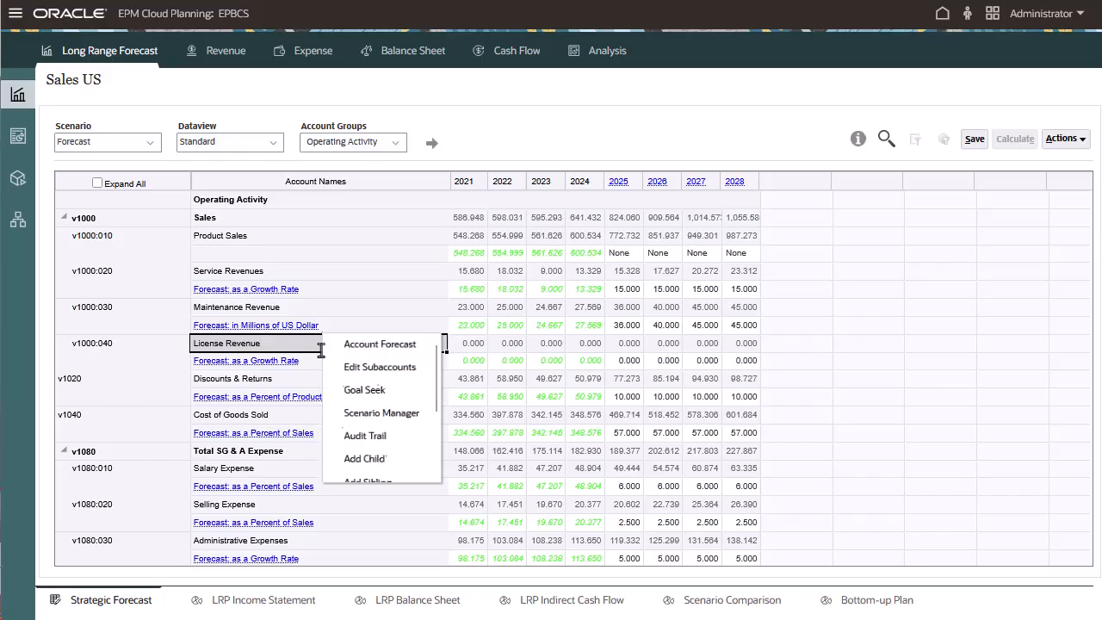
click(360, 347)
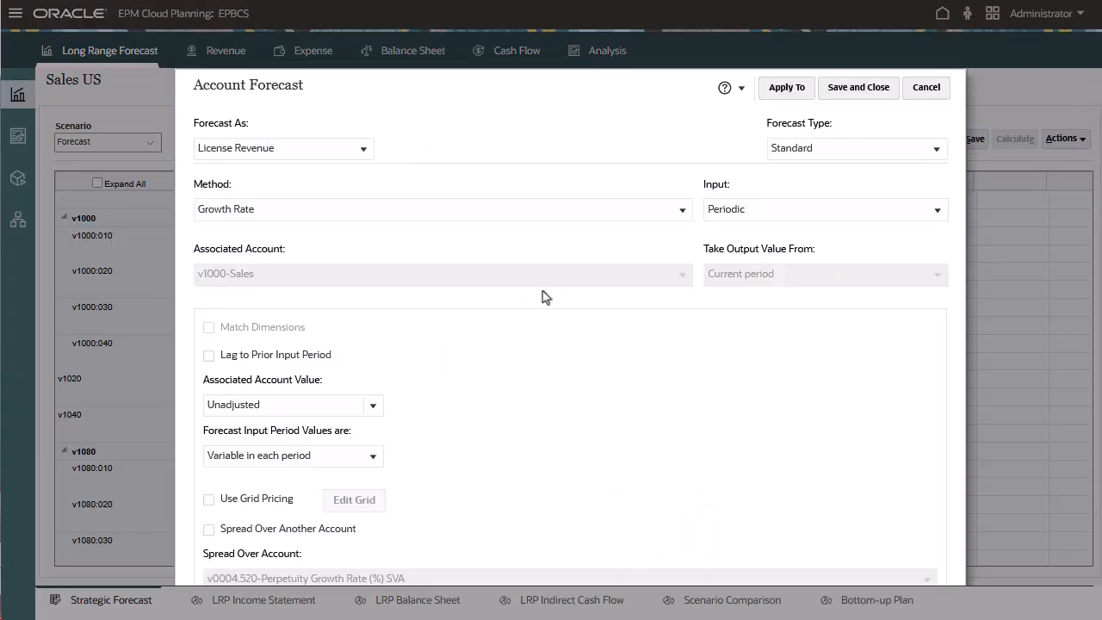
click(681, 212)
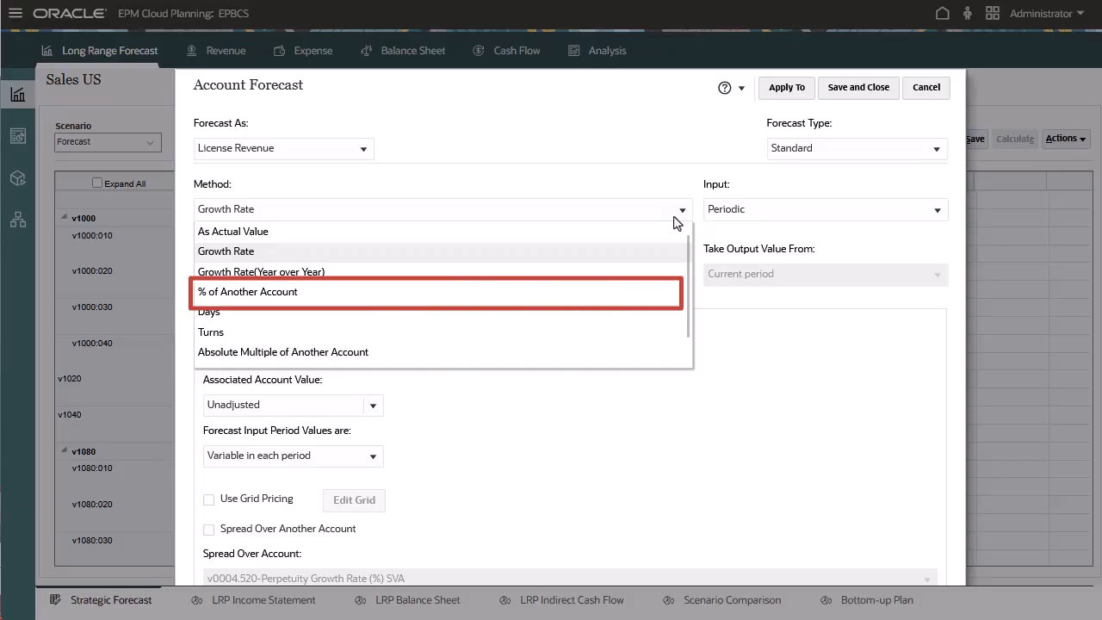
click(611, 298)
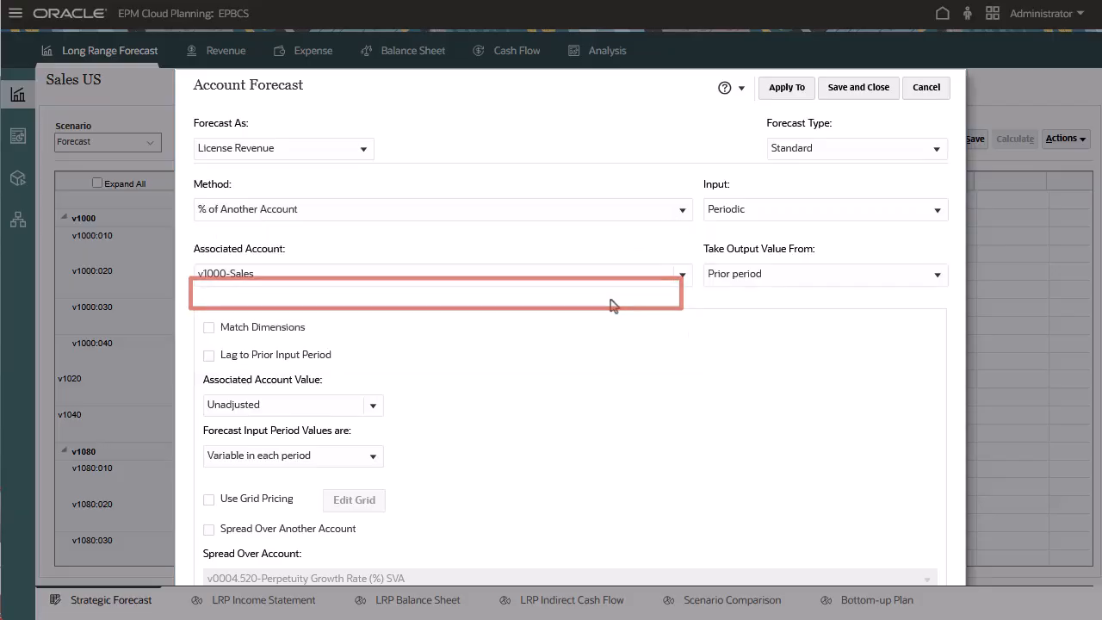
click(681, 274)
text(product)
key(Down)
key(Return)
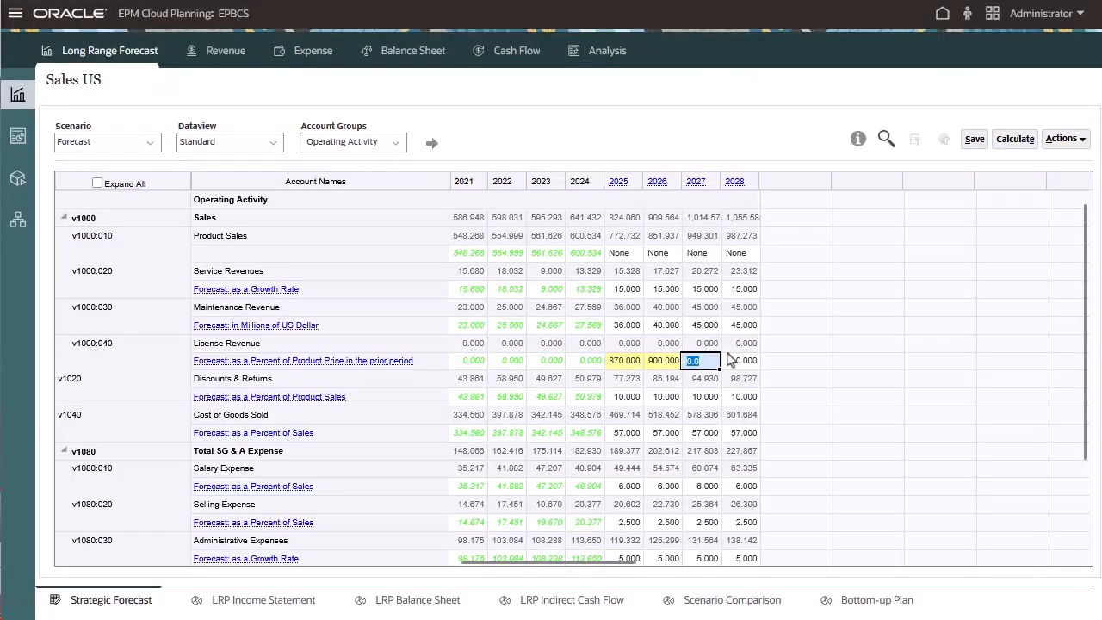
- Enter License Revenue forecast percentages of 970 for 2027 and 1100 for 2028, and calculate all scenarios
key(Tab)
text(1100)
click(1018, 142)
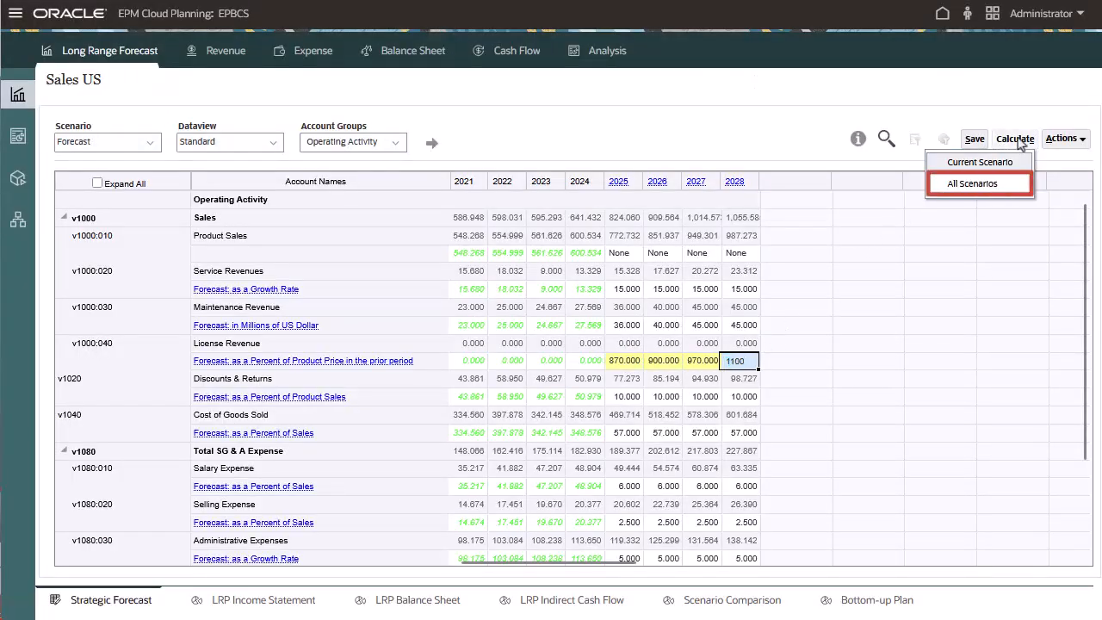
click(972, 183)
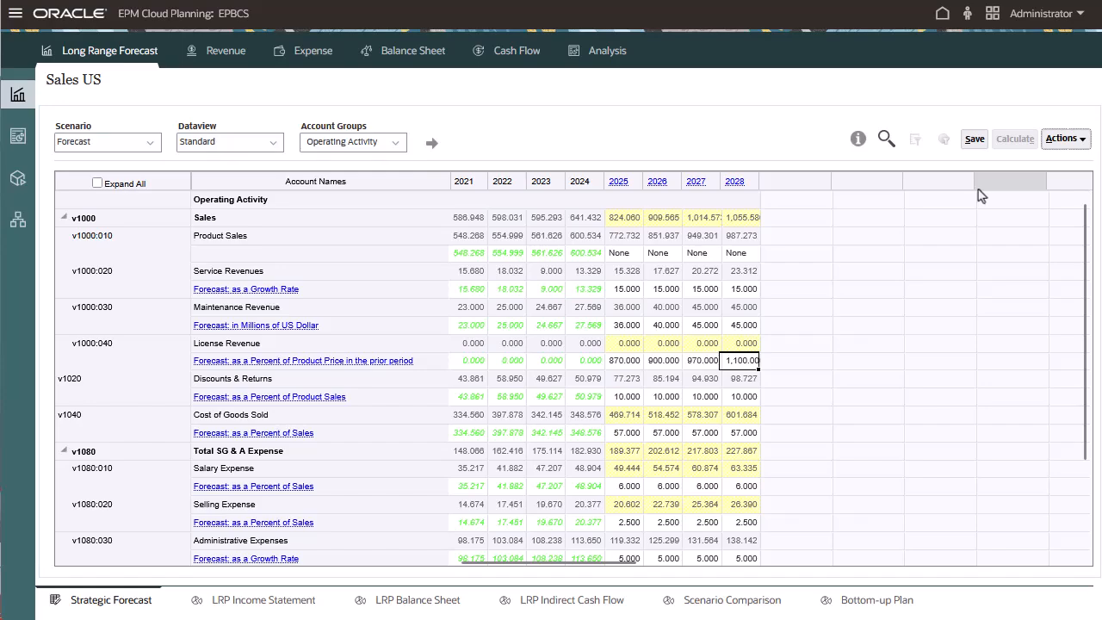
- Show the audit trail for 2025 Net Income in the LRP Indirect Cash Flow report
click(450, 358)
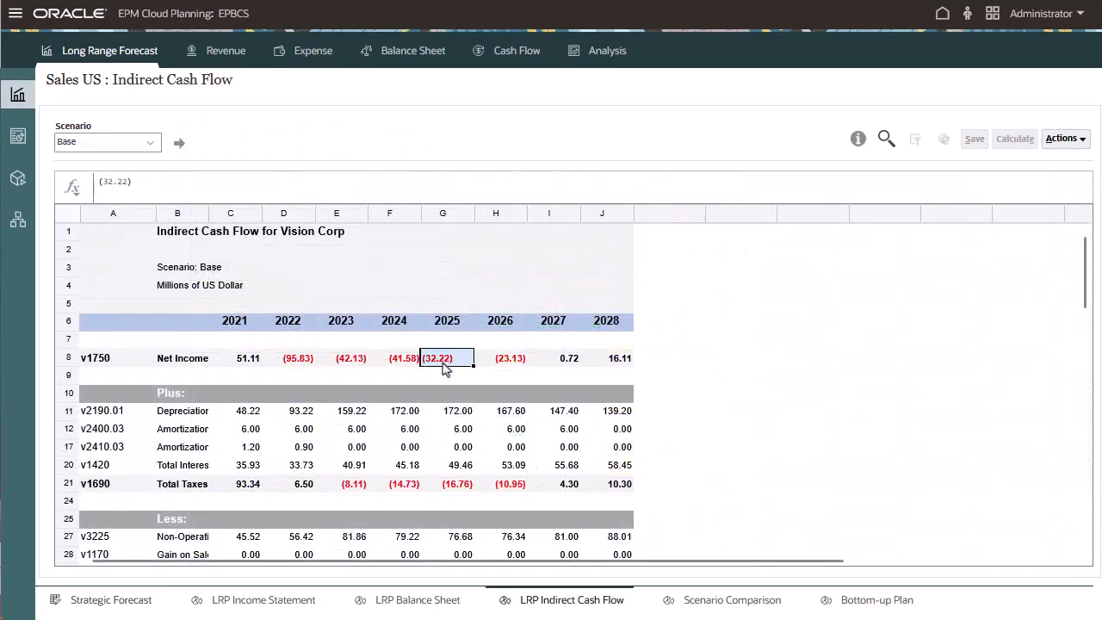
right_click(451, 363)
click(488, 405)
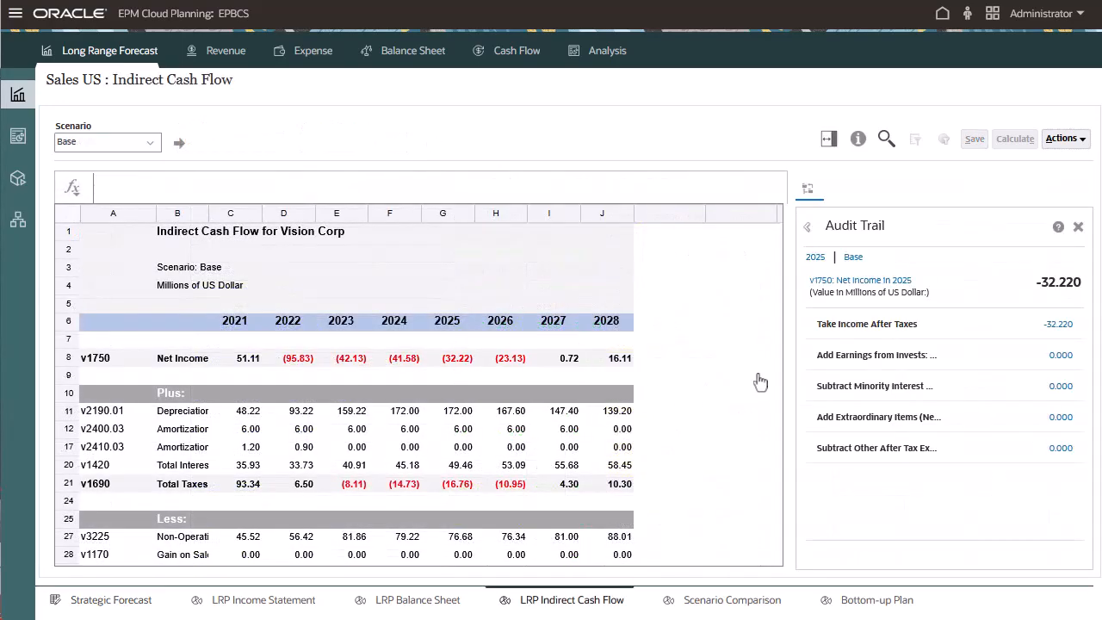
- Trace 2025 Net Income through the audit trail down to the Product Sales drivers, and review the drill path
click(1059, 325)
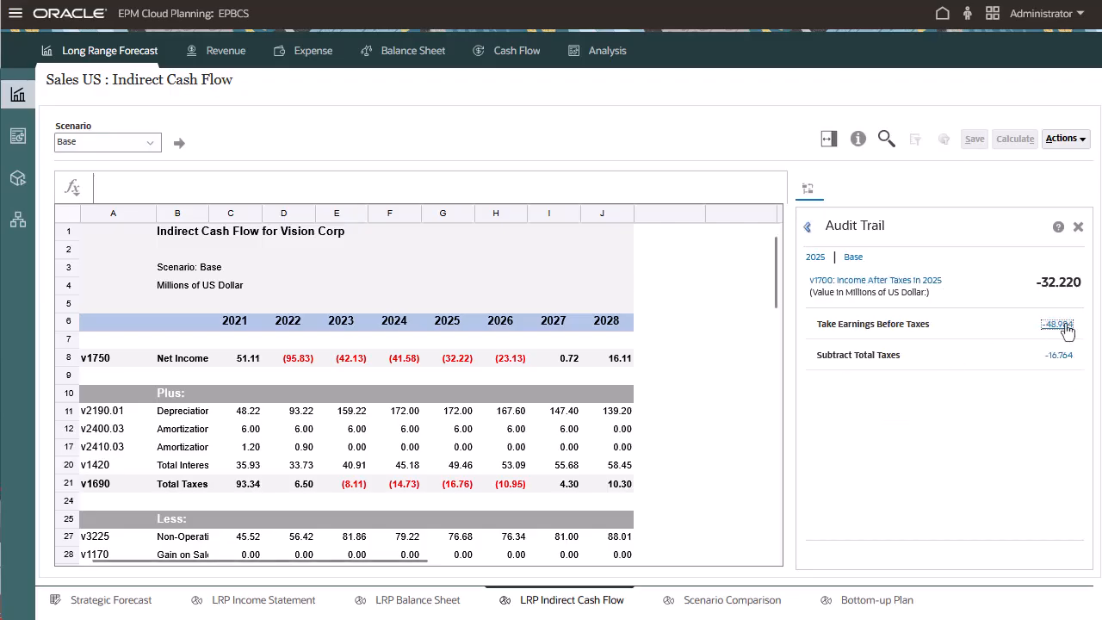
click(1066, 326)
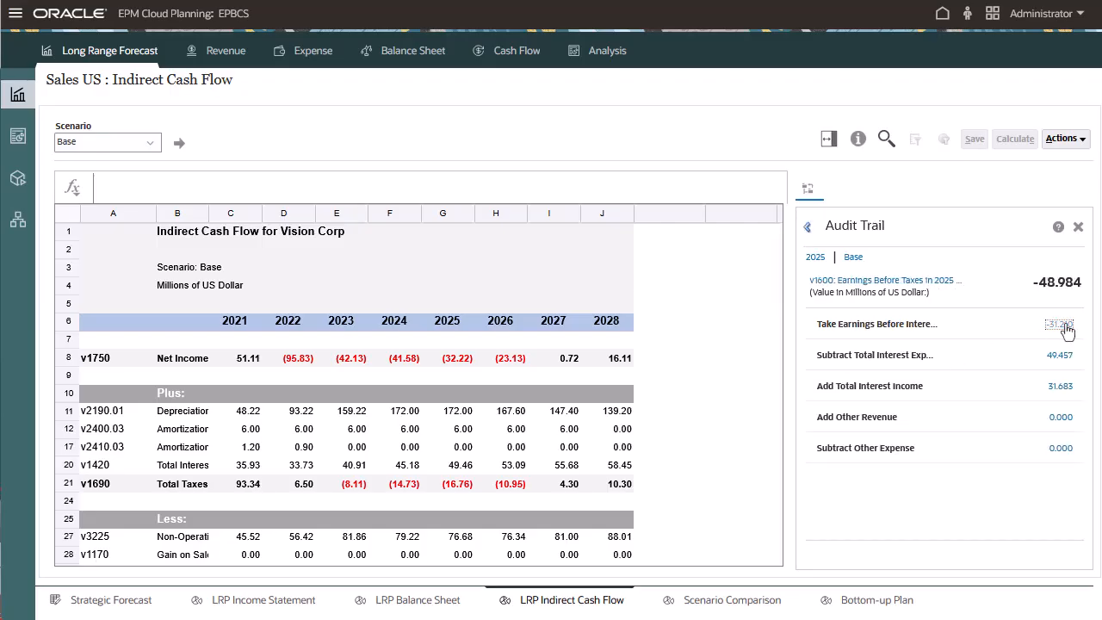
click(1063, 326)
click(1063, 325)
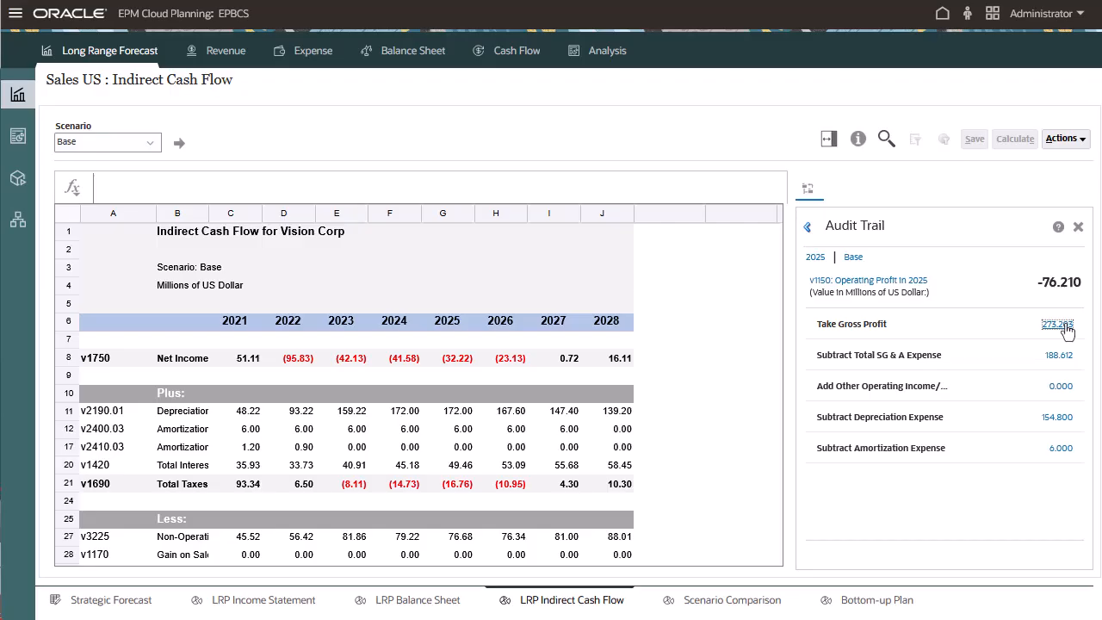
click(1062, 326)
click(1055, 325)
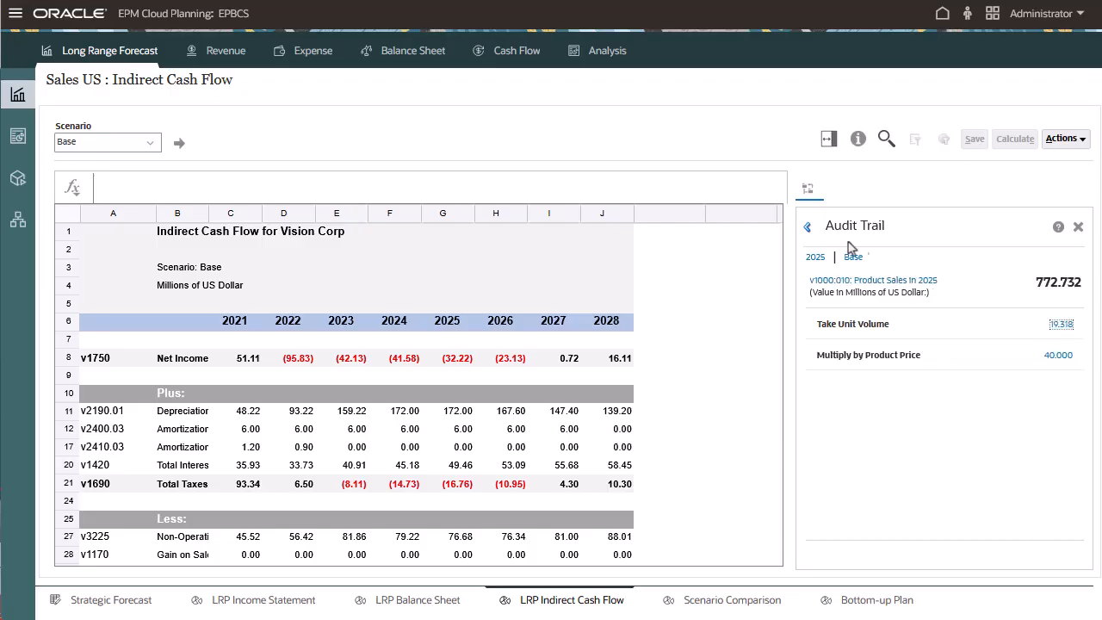
click(809, 229)
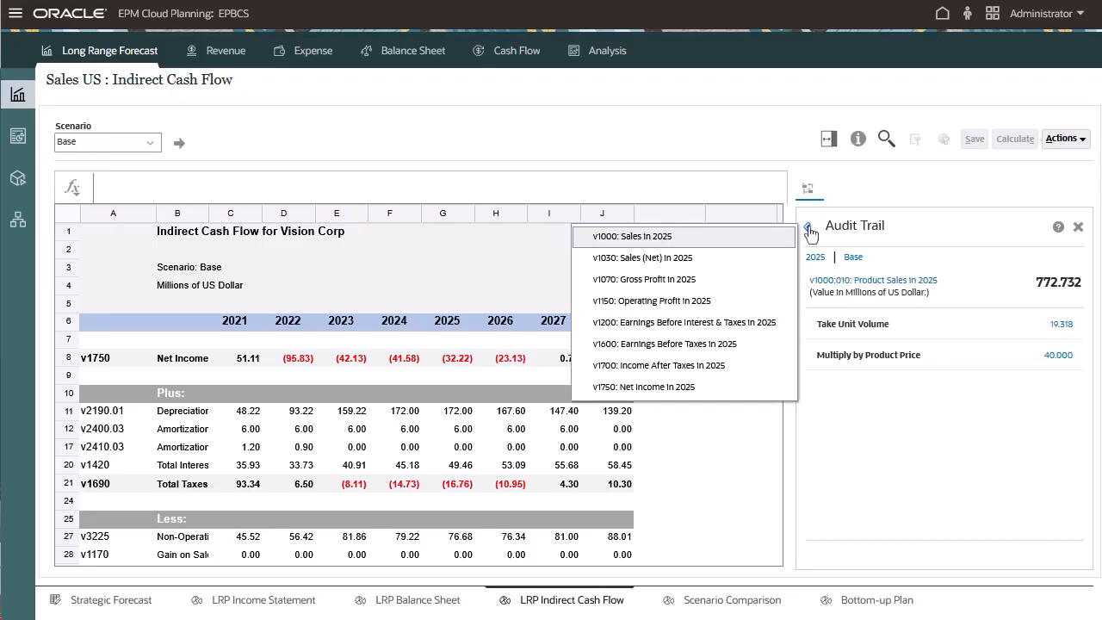
click(934, 420)
- Open the Scenario Manager from the 2025 Net Income value in the Indirect Cash Flow report
click(463, 360)
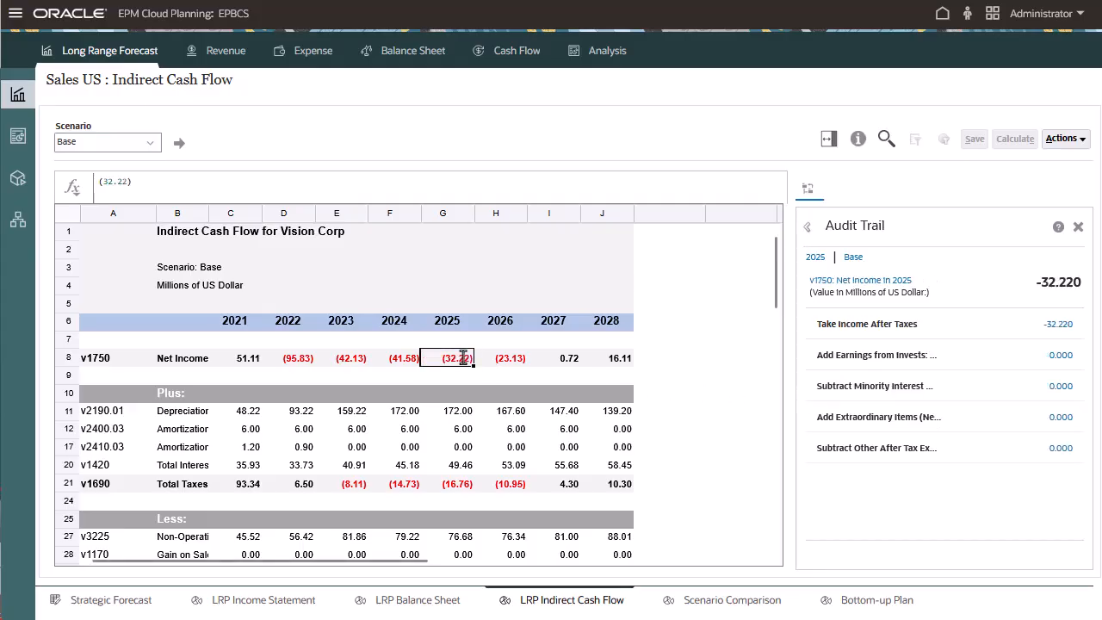
right_click(463, 358)
click(534, 379)
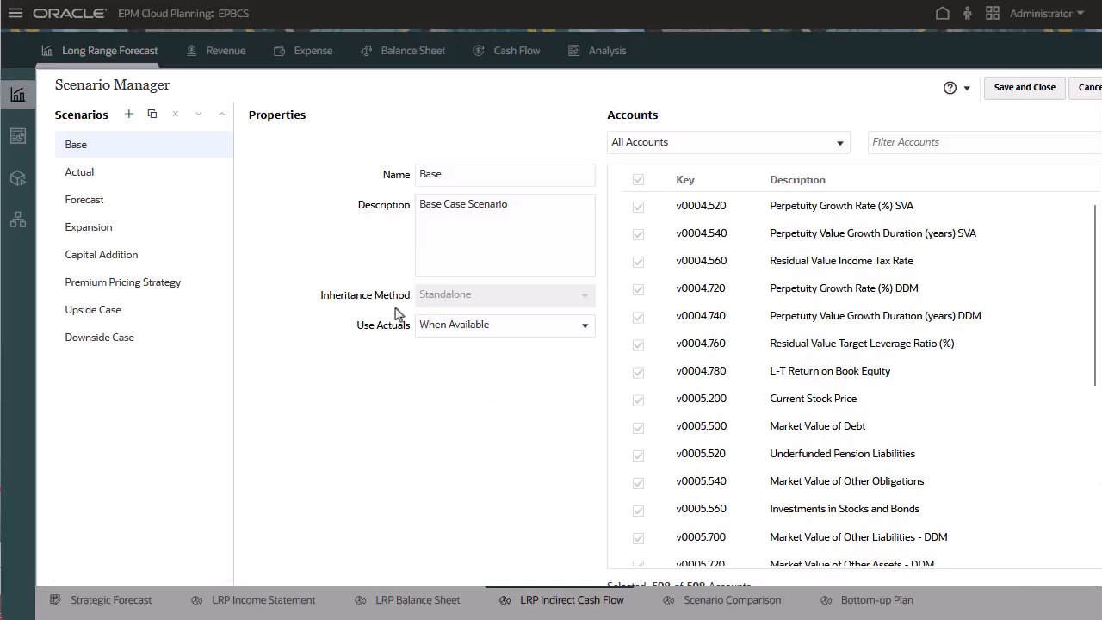
- Add a What-If scenario that uses the Inherits method with Base as parent, and set Use Actuals to When Available
click(129, 116)
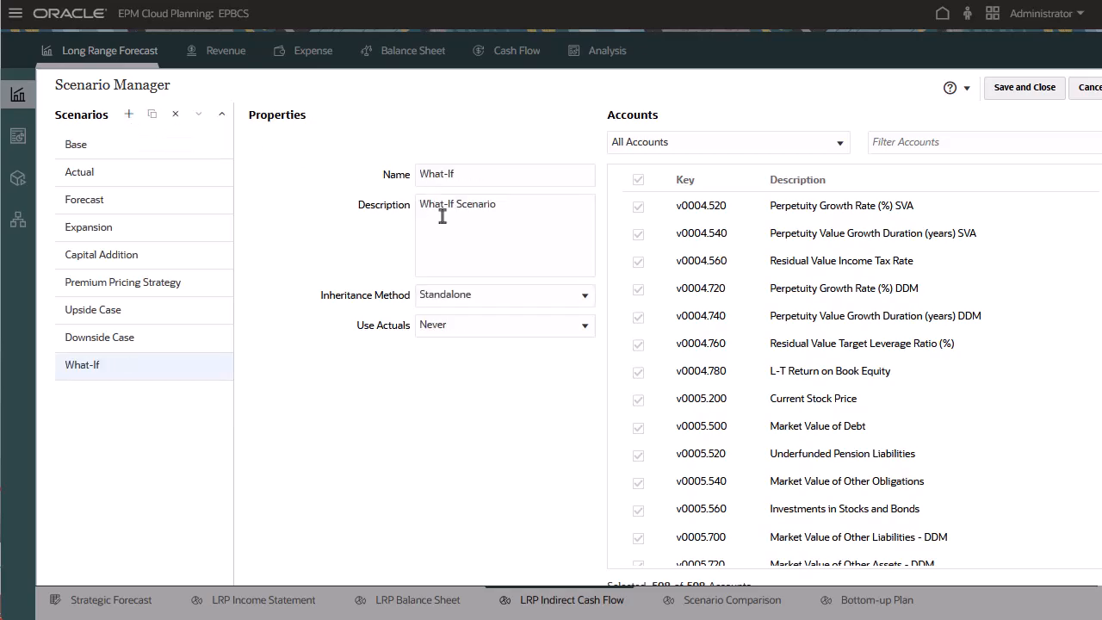
click(584, 296)
click(556, 343)
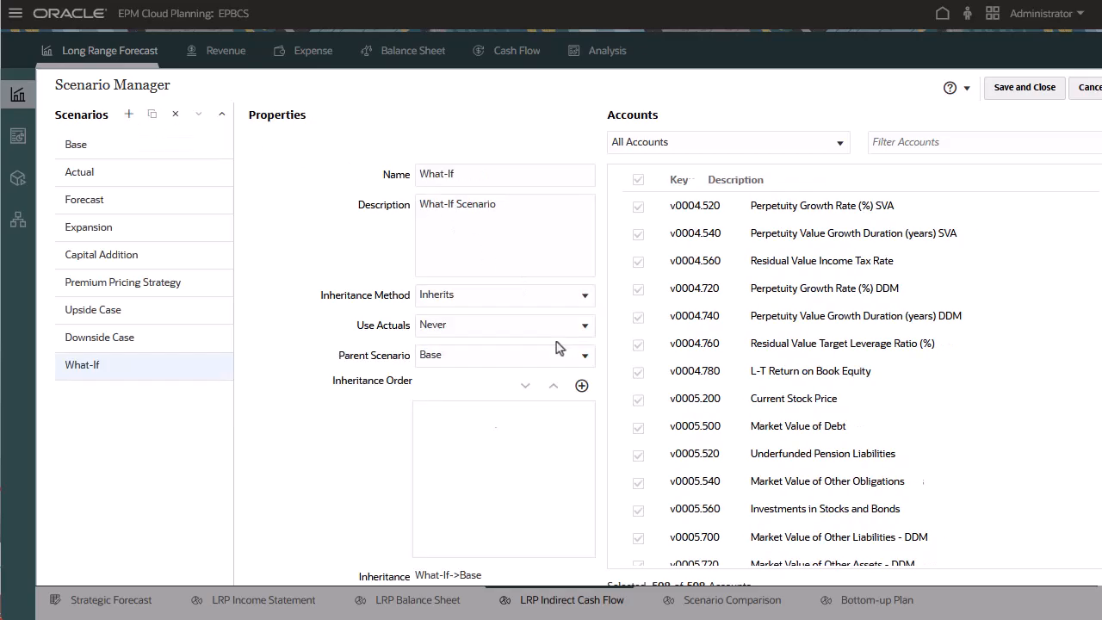
click(585, 332)
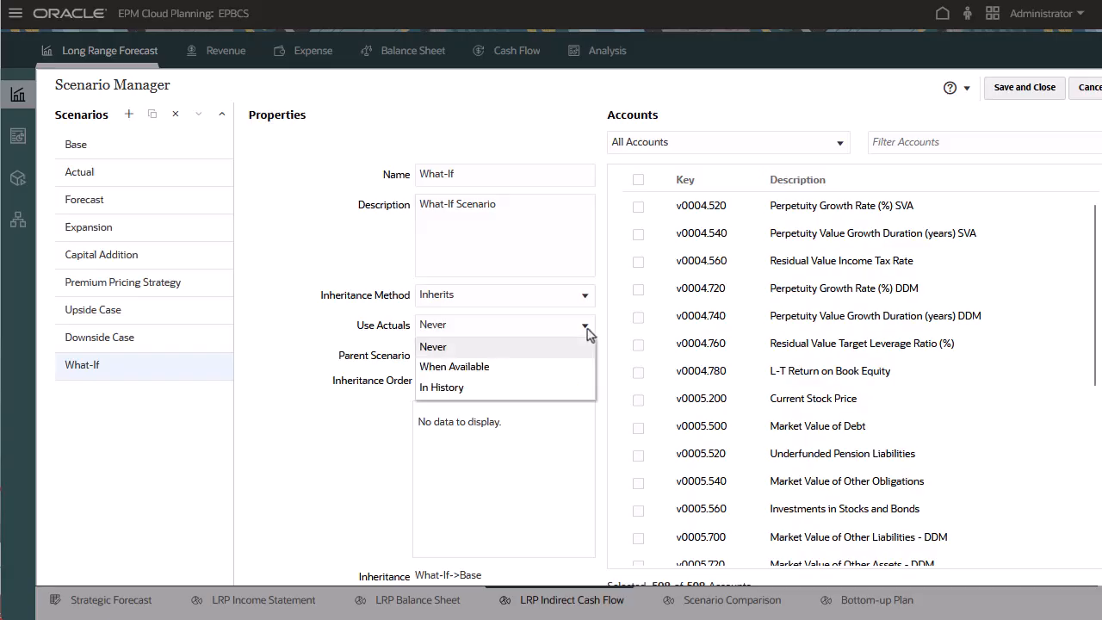
click(566, 368)
- Filter the What-If scenario's accounts by 030, include Unit Volume and Product Price, and save the scenario
click(879, 142)
text(030)
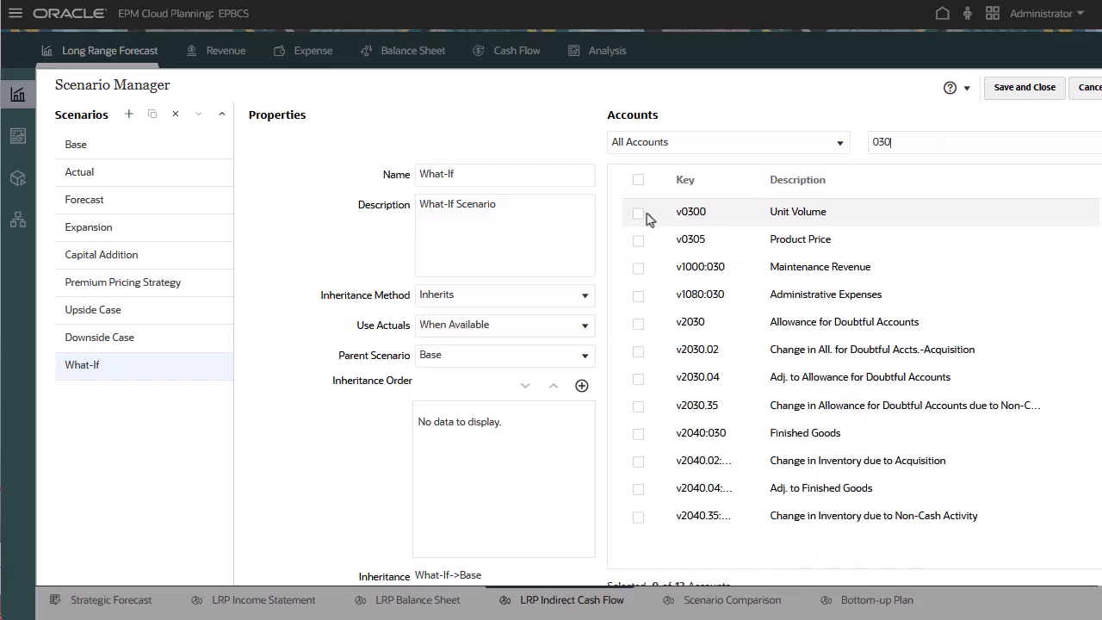
click(638, 241)
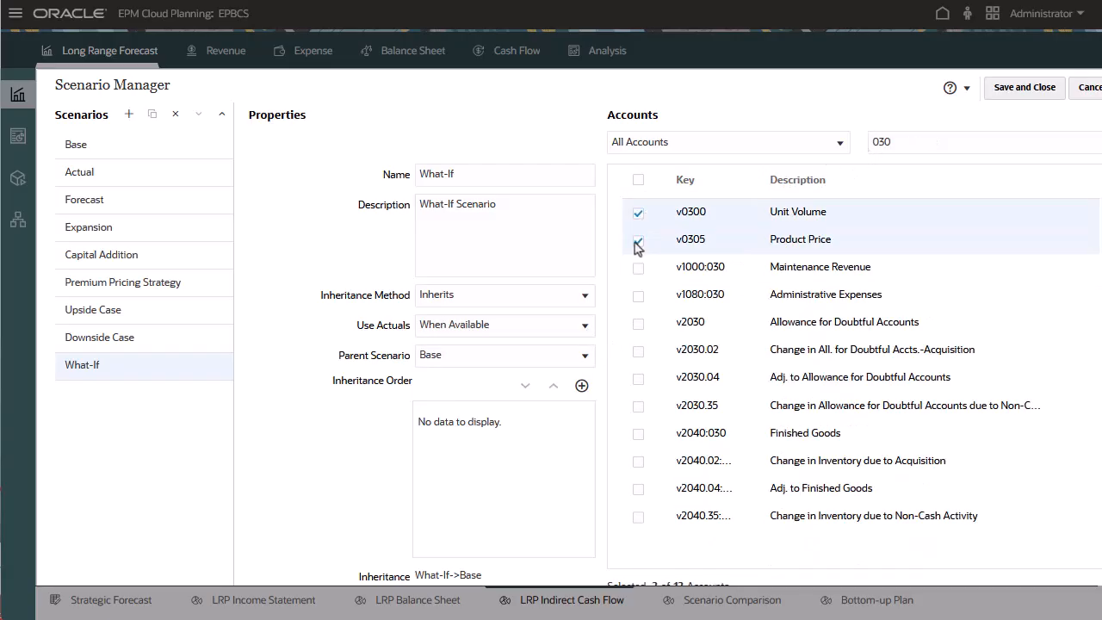
click(1015, 88)
- Display the What-If scenario in the Indirect Cash Flow report
click(151, 143)
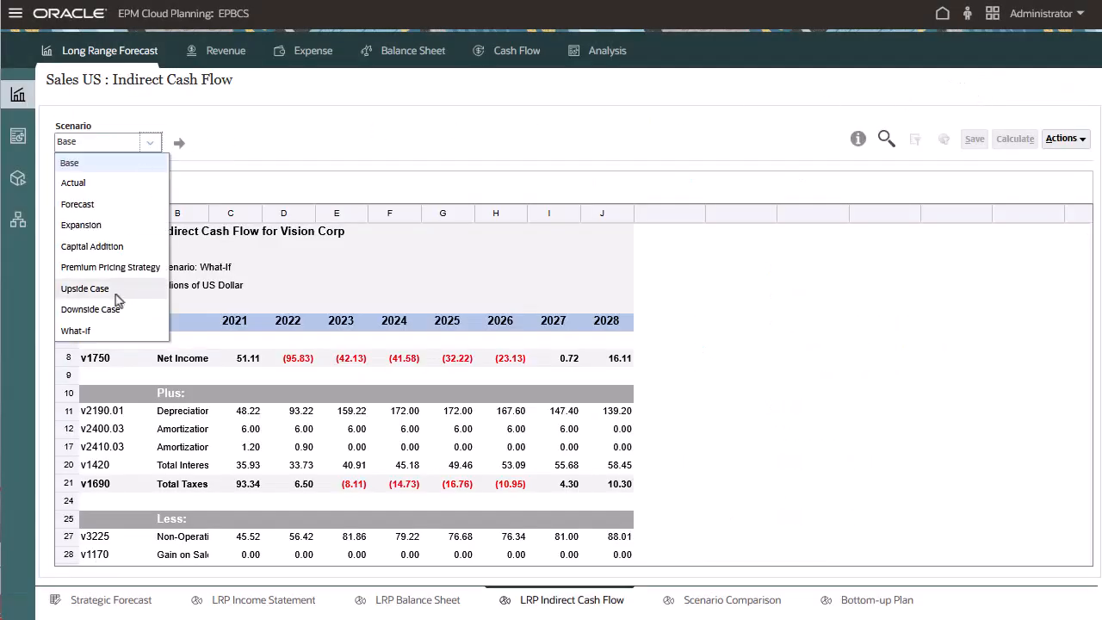
click(76, 331)
click(179, 143)
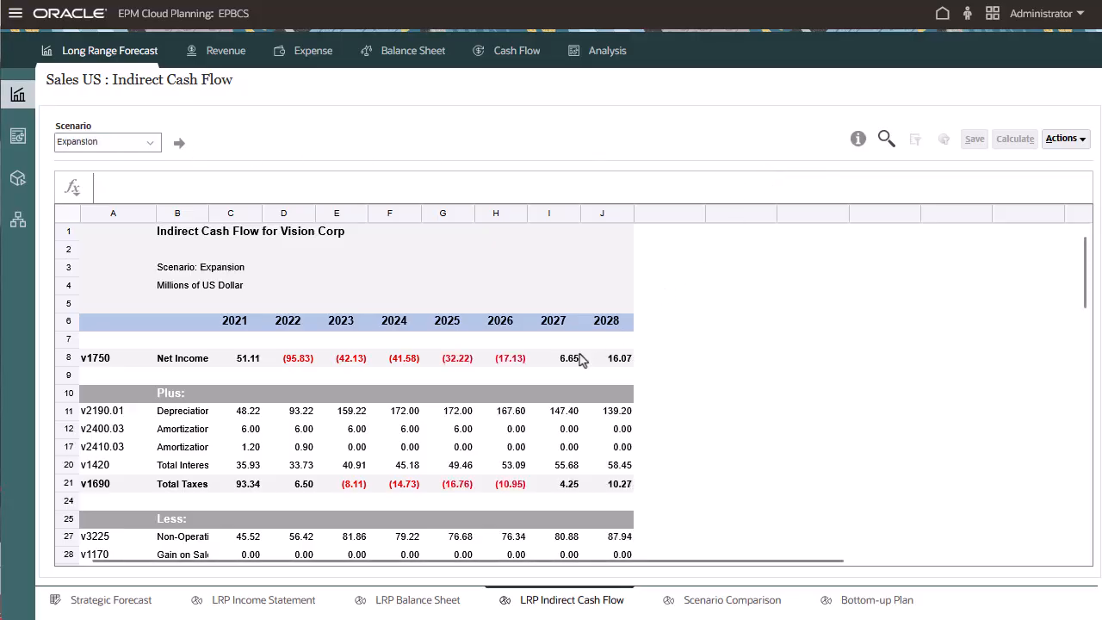
- Start Goal Seek on 2027 Net Income in the Expansion scenario and choose Unit Volume as the account to adjust
click(574, 359)
right_click(574, 359)
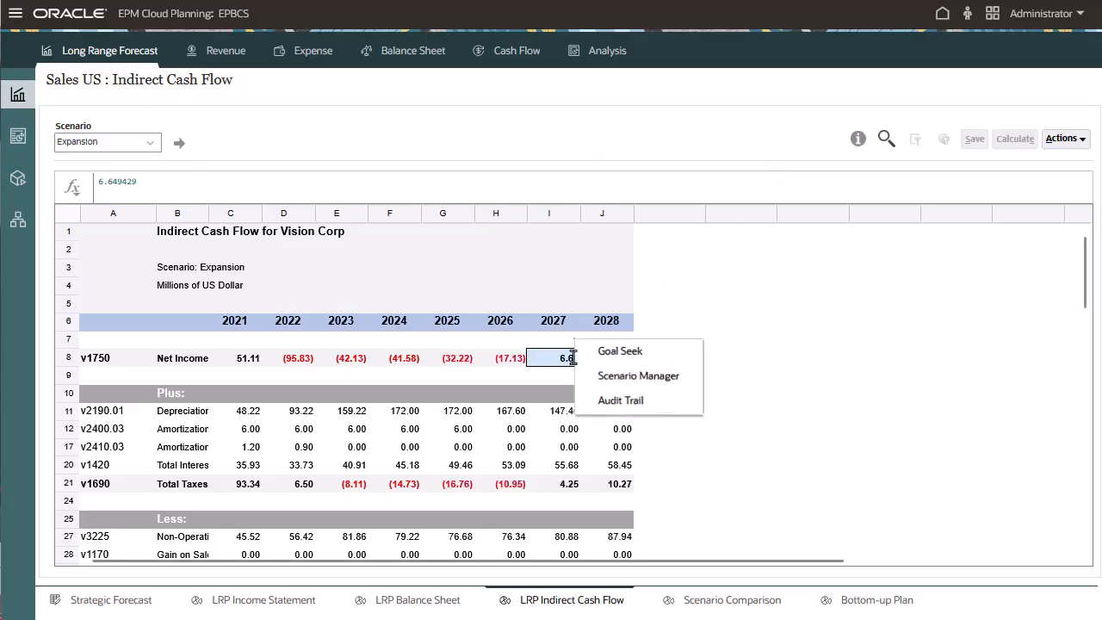
click(628, 349)
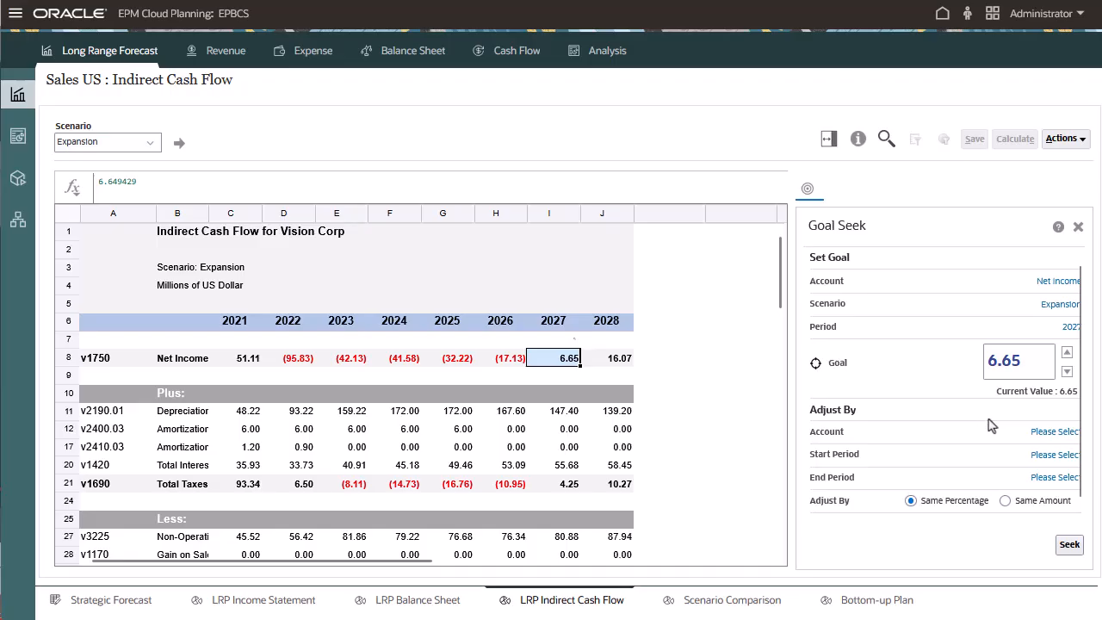
click(1055, 431)
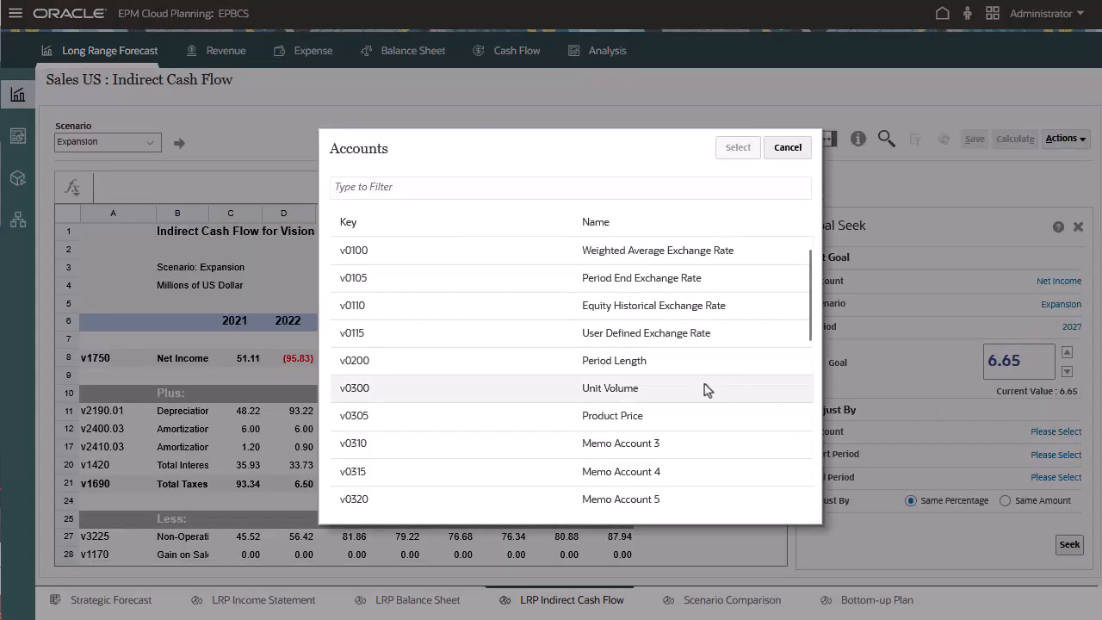
click(688, 394)
click(737, 147)
- Set the Goal Seek adjustment range from 2025 to 2027 and run the seek
click(1054, 453)
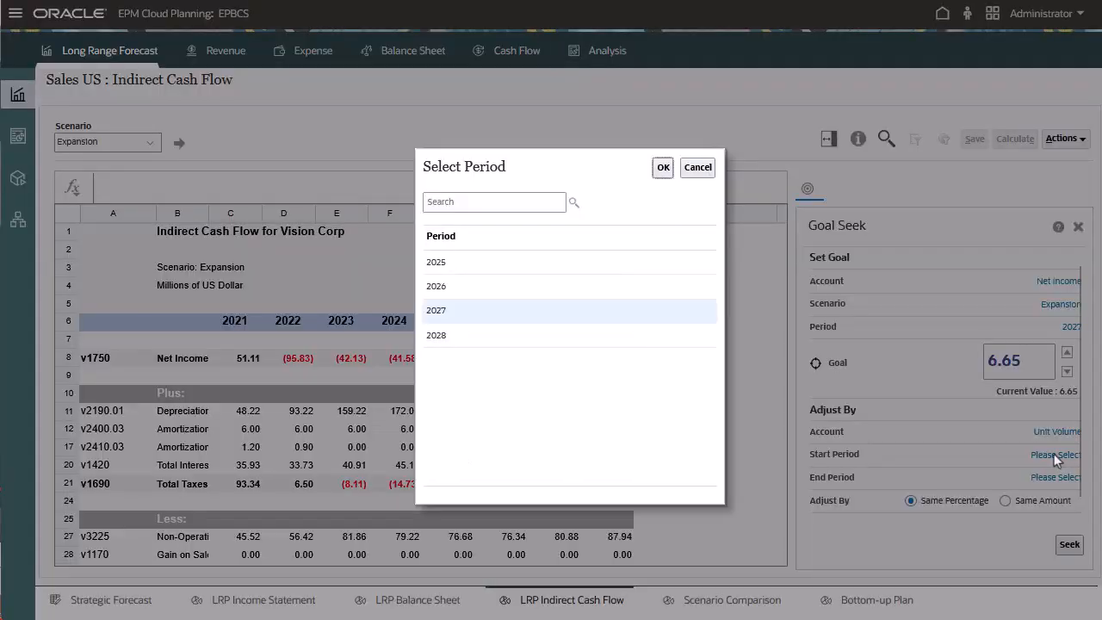
click(560, 267)
click(663, 167)
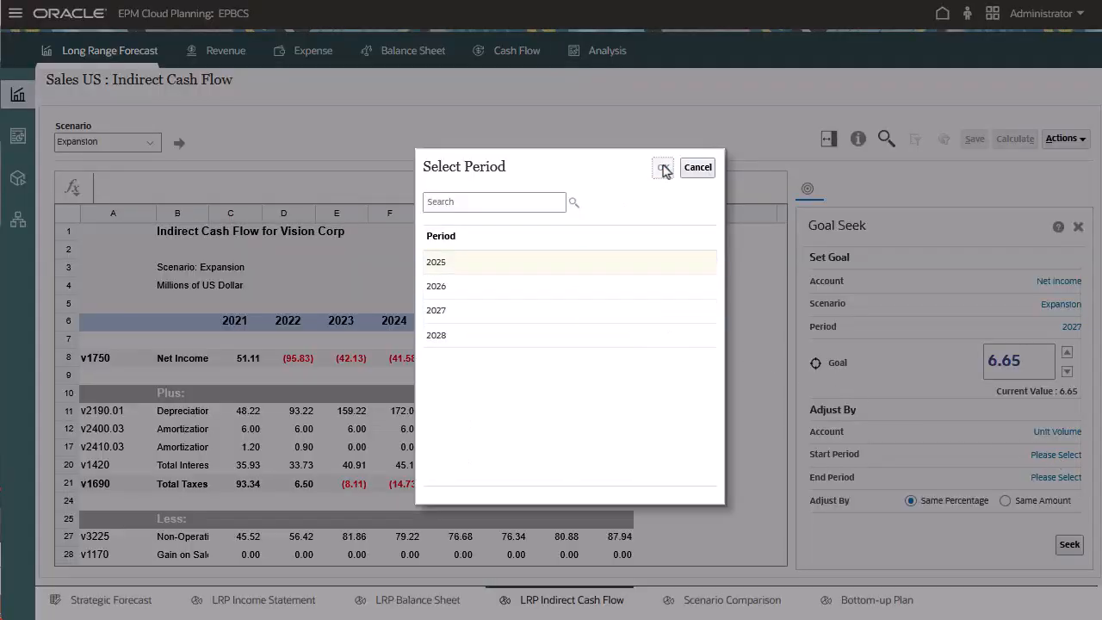
click(1045, 480)
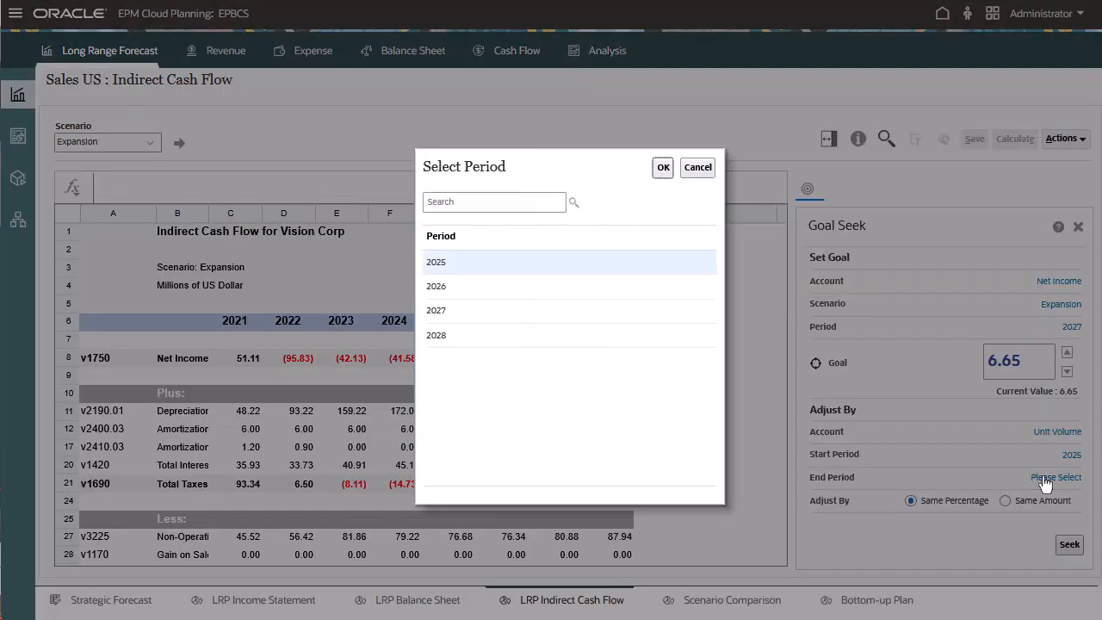
click(620, 310)
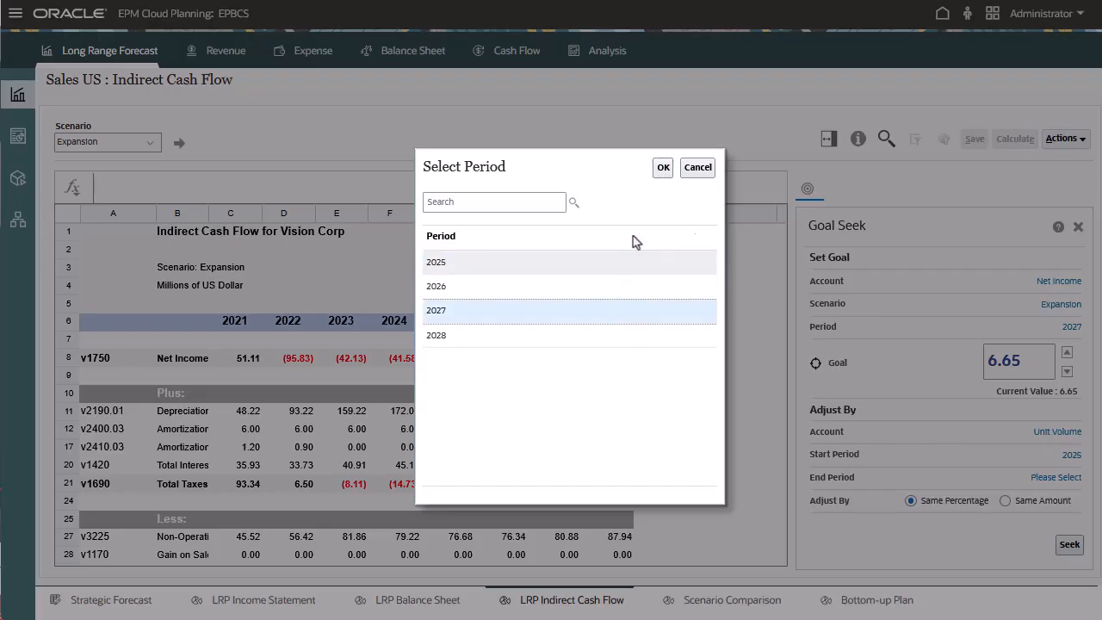
click(663, 168)
click(1070, 546)
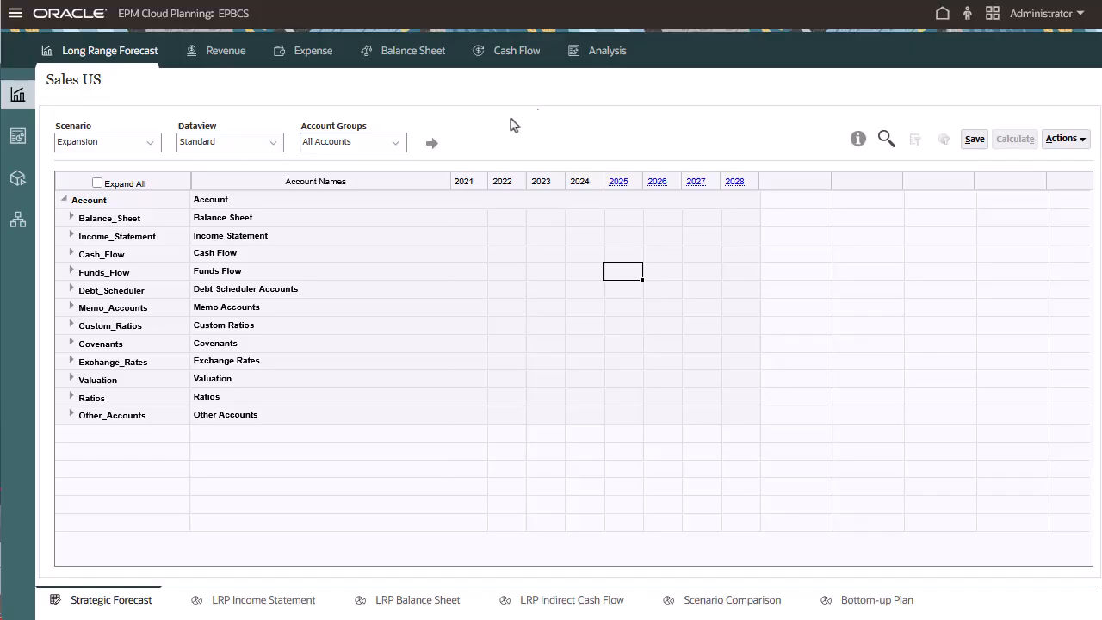
- Examine the Balance Sheet, Income Statement, Funds Flow and Cash Flow account groups of the Expansion scenario in the Strategic Forecast
click(71, 217)
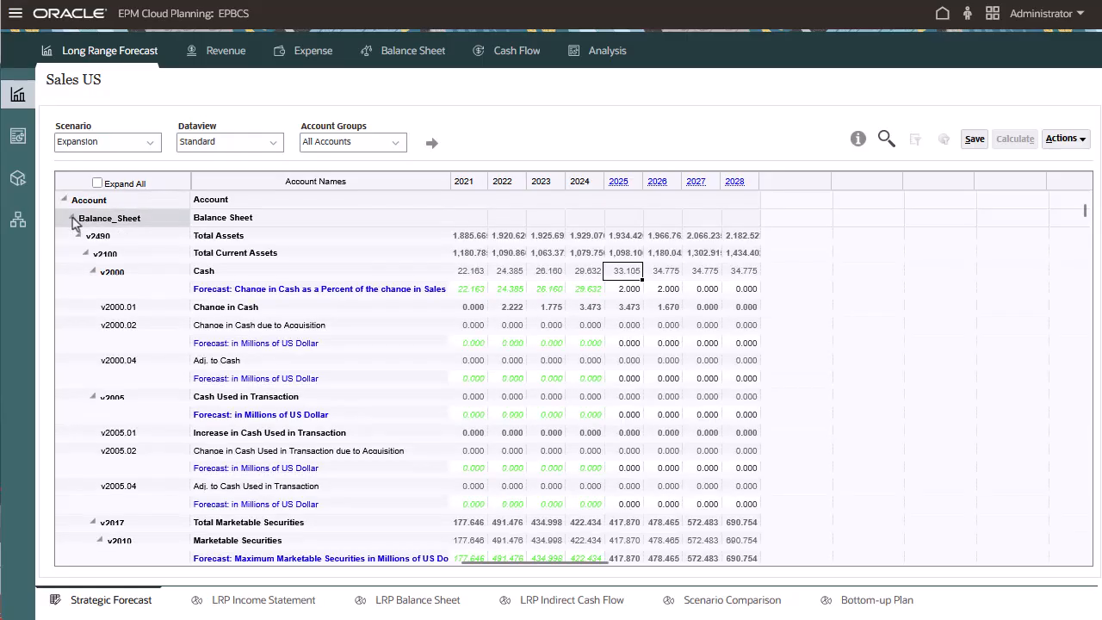
click(71, 218)
click(72, 235)
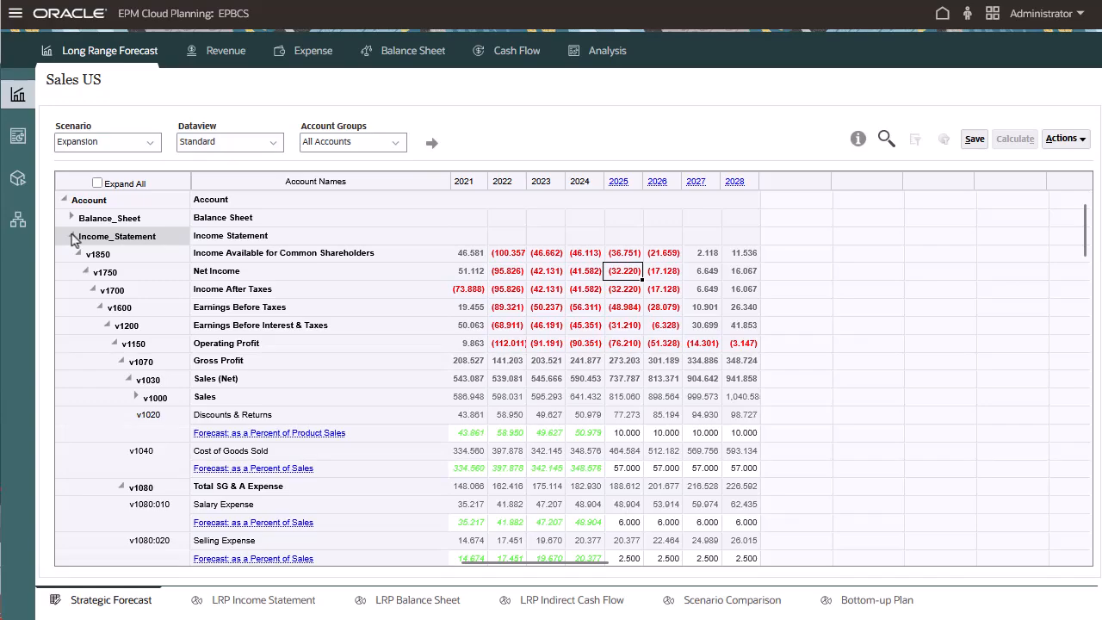
click(73, 236)
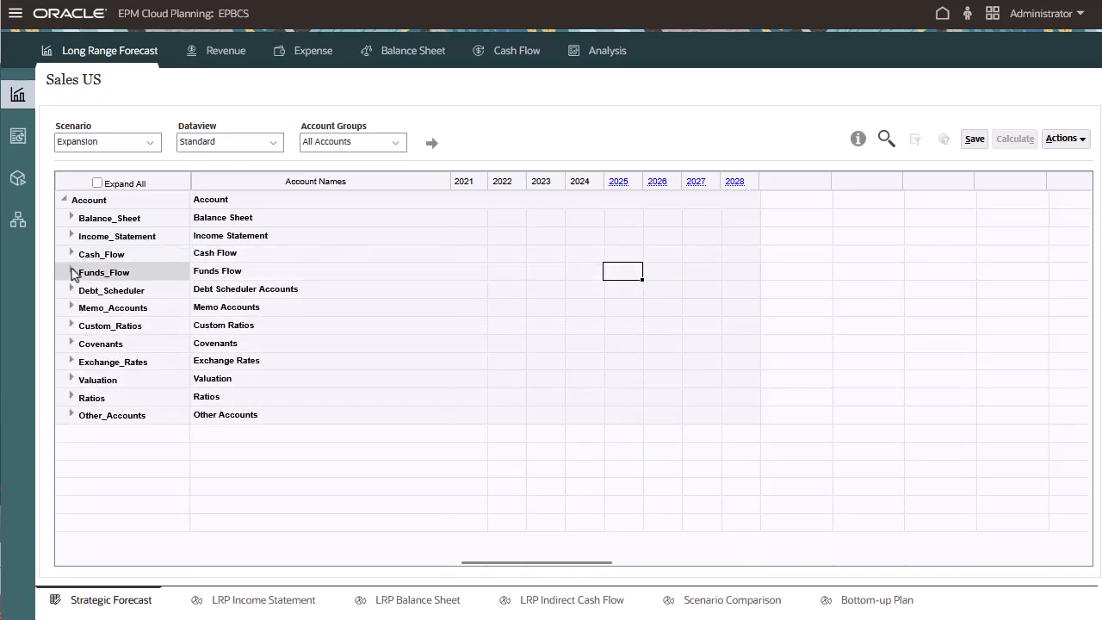
click(72, 272)
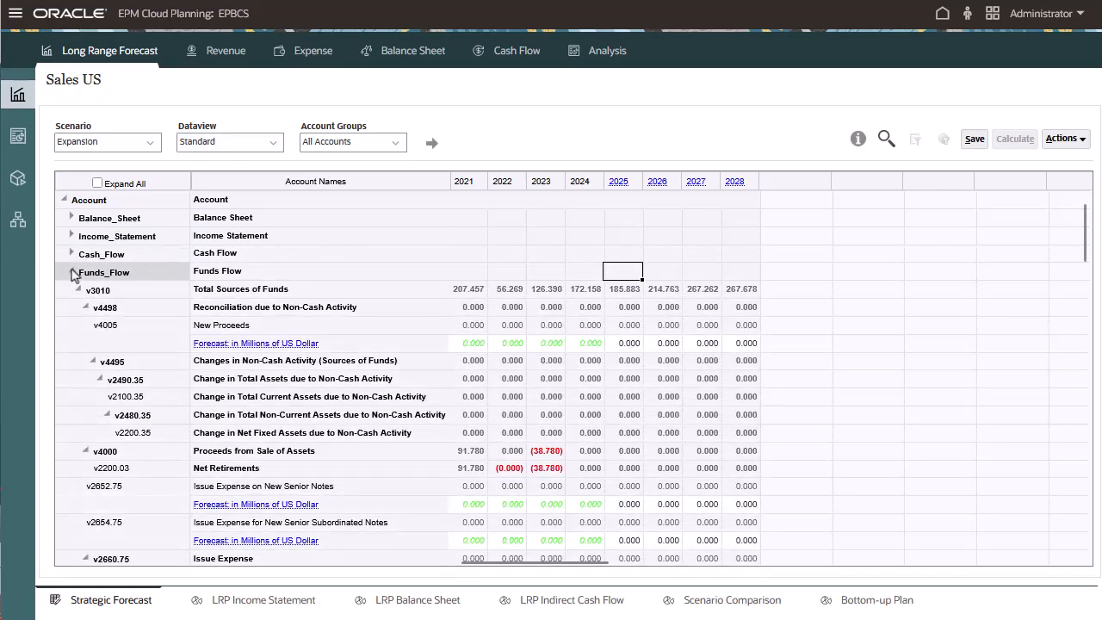
click(71, 253)
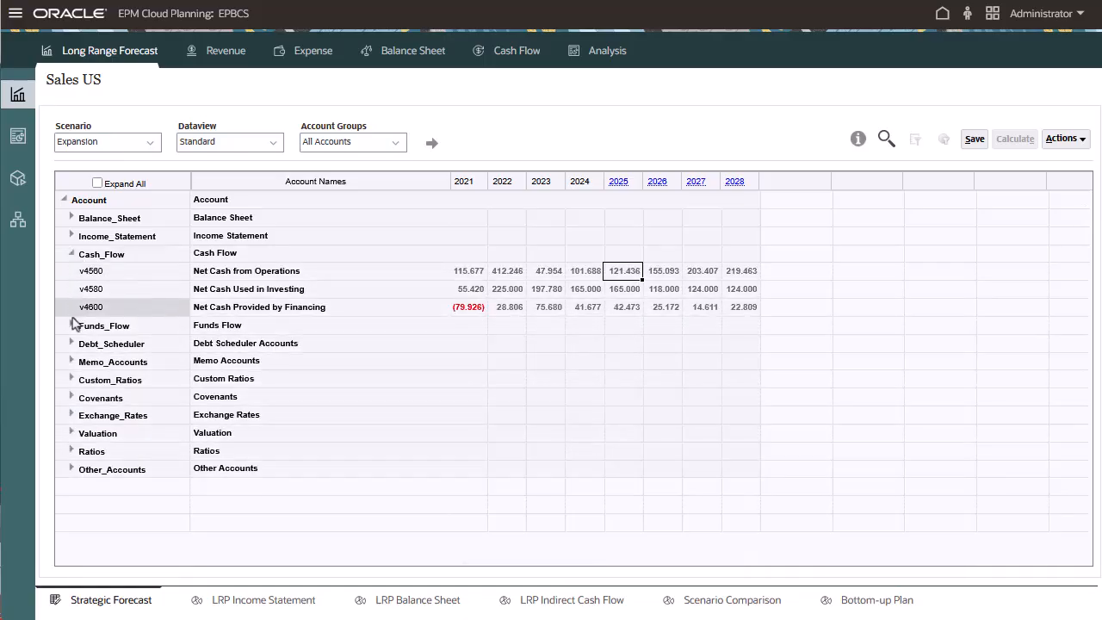
click(72, 327)
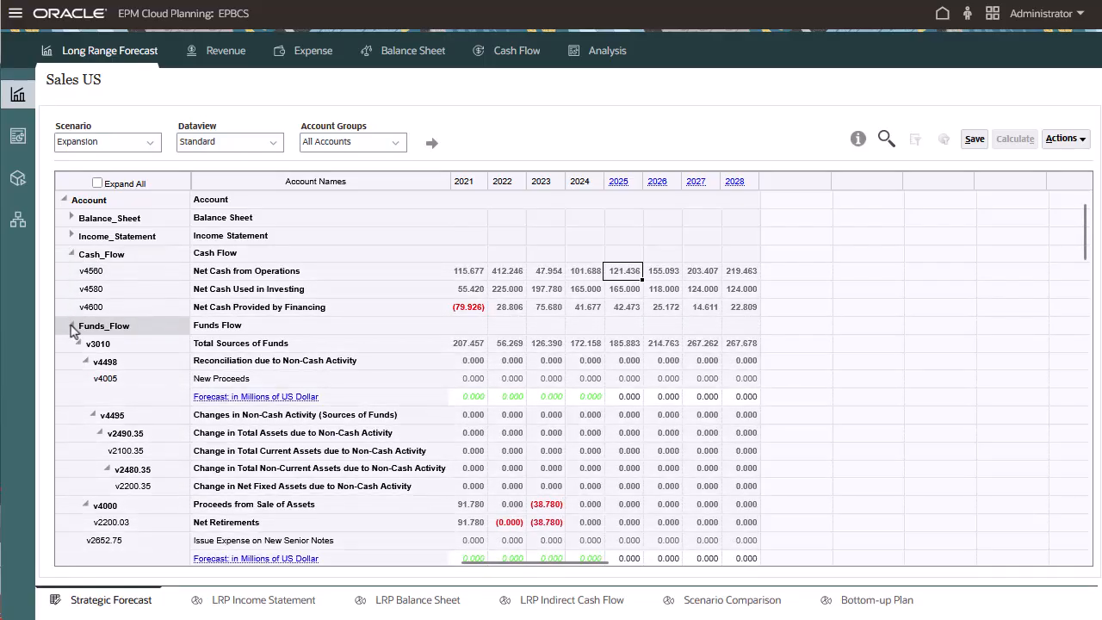
- Show the audit trail for 2025 Net Cash from Operations in the Expansion scenario
right_click(623, 272)
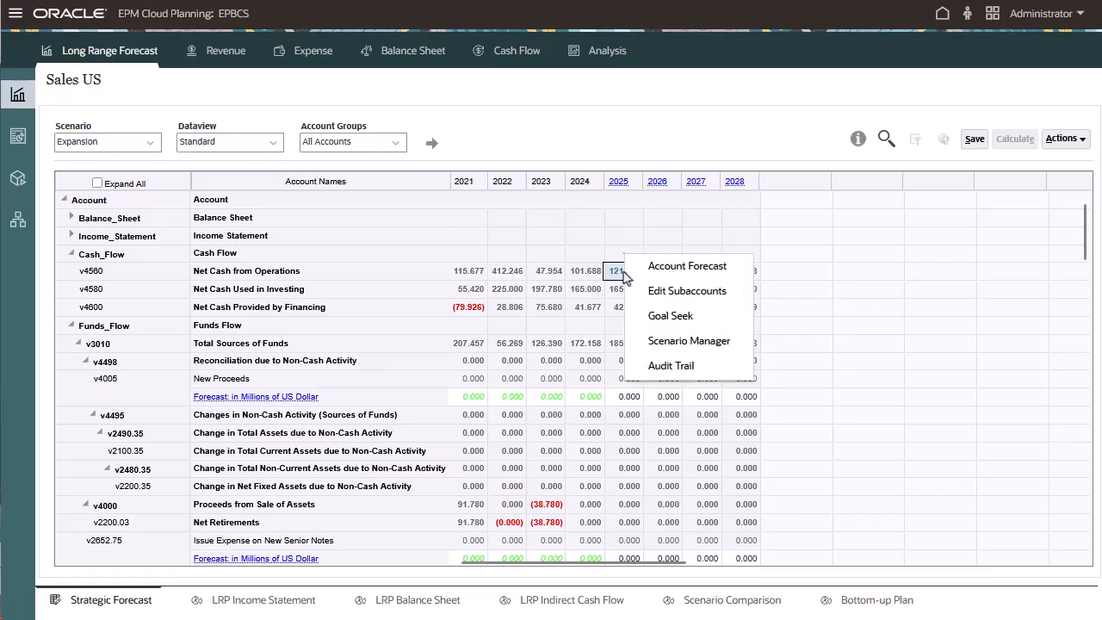
click(669, 367)
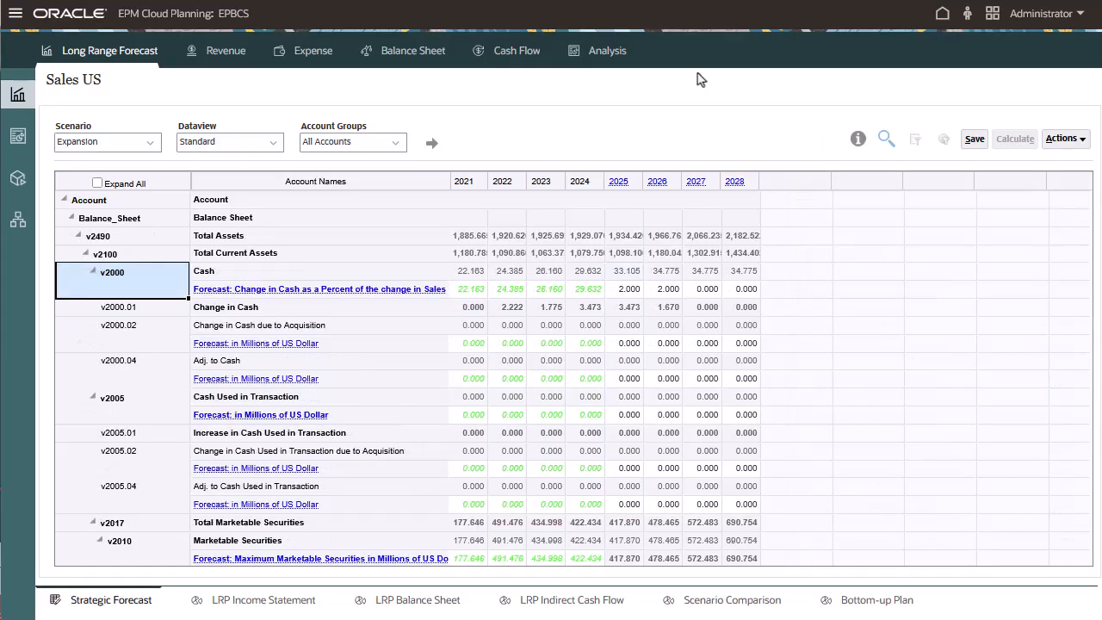
- Select the Change in Cash account under Cash in the Balance Sheet
click(110, 313)
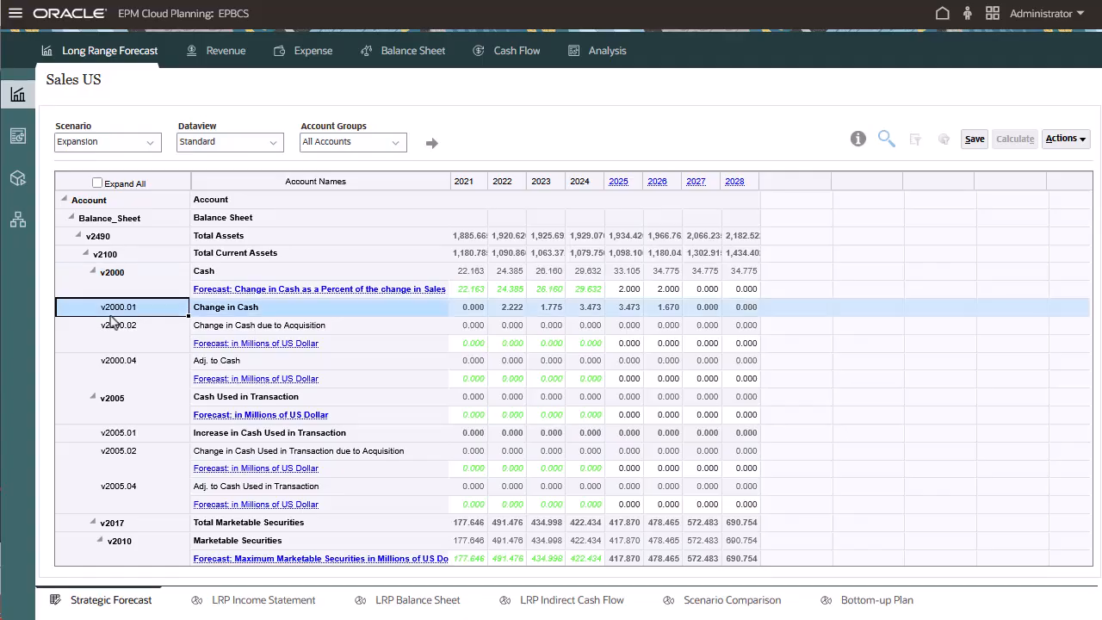
click(146, 341)
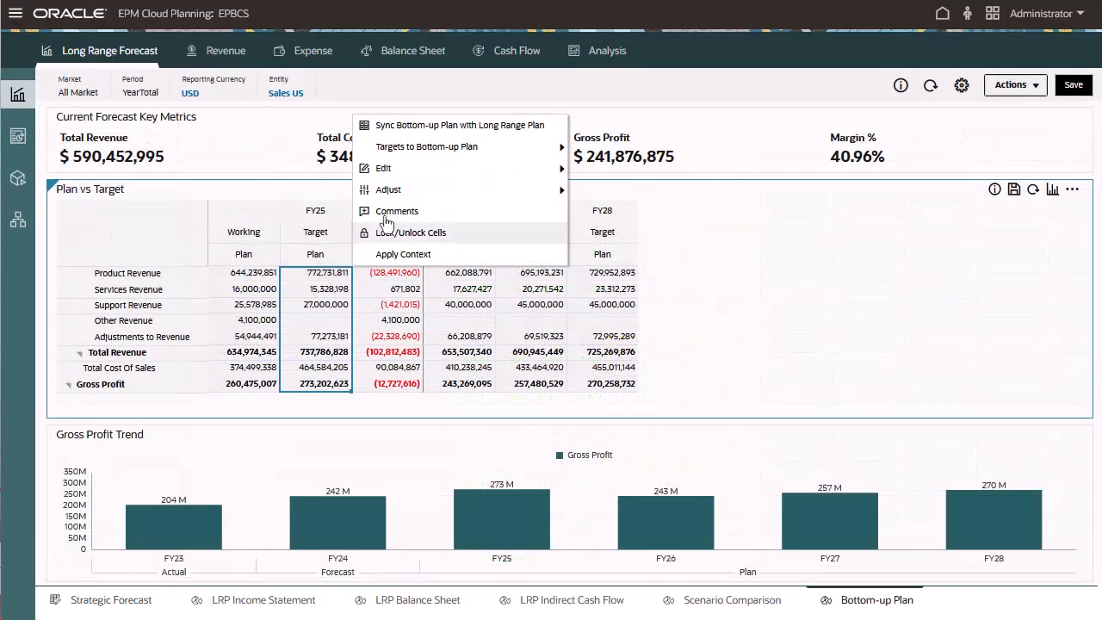
- Open the Targets to Bottom-up Plan scenario choices for the FY25 Target values in the Plan vs Target grid
mouse_move(479, 149)
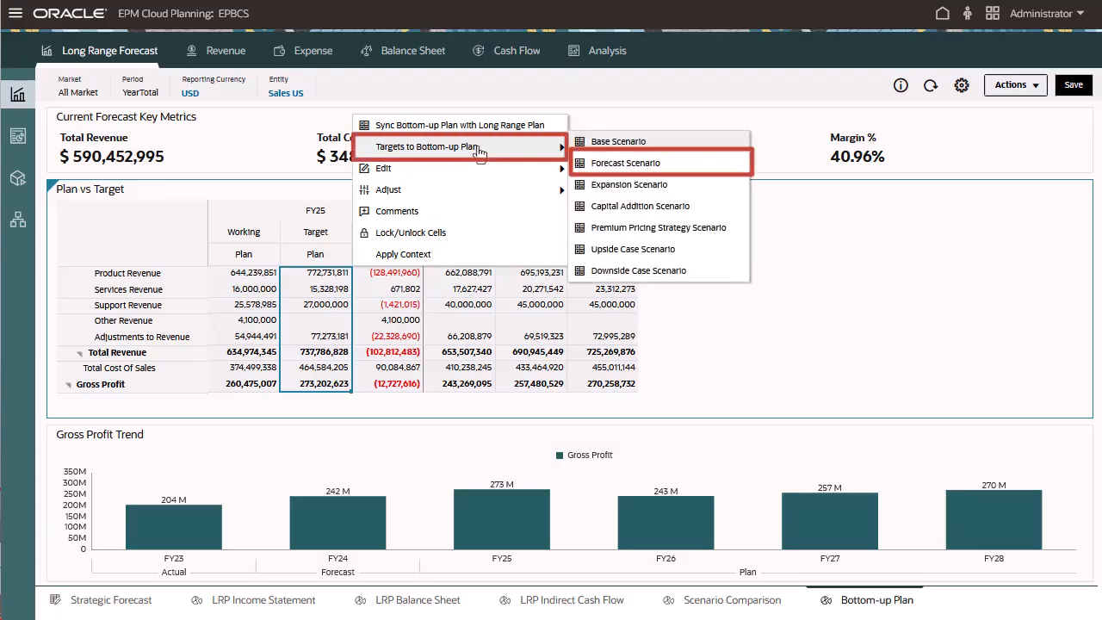